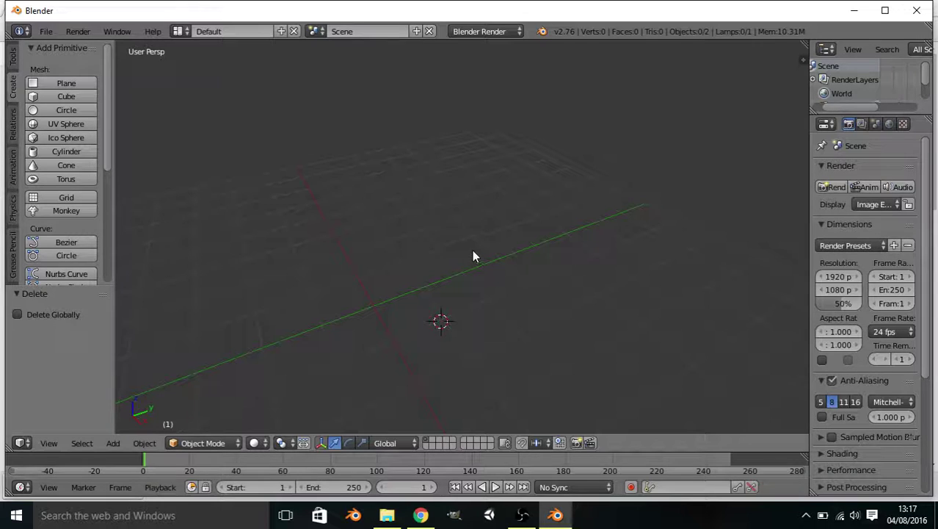
Switch the left toolshelf to the Tools tab to show the Transform, Edit and History panels
left_click(14, 56)
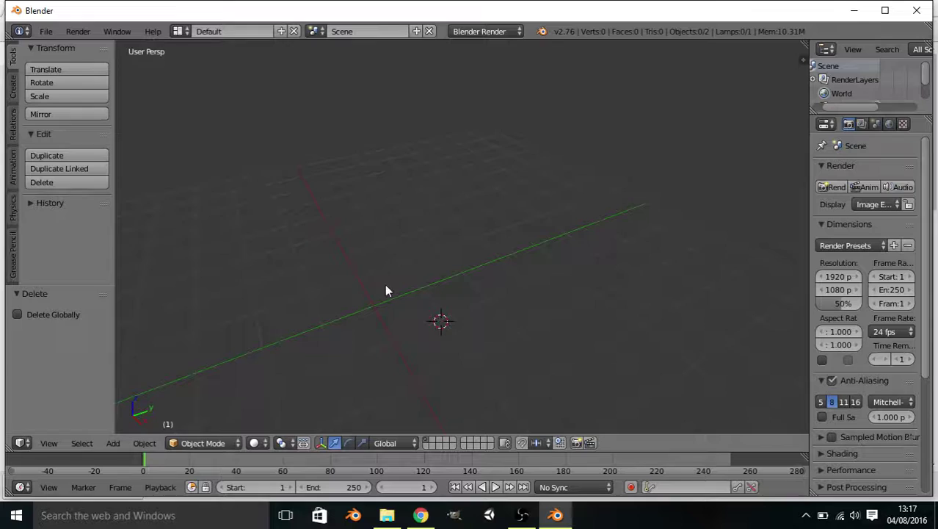
Add a cylinder from the Create tab's list of primitives
left_click(13, 88)
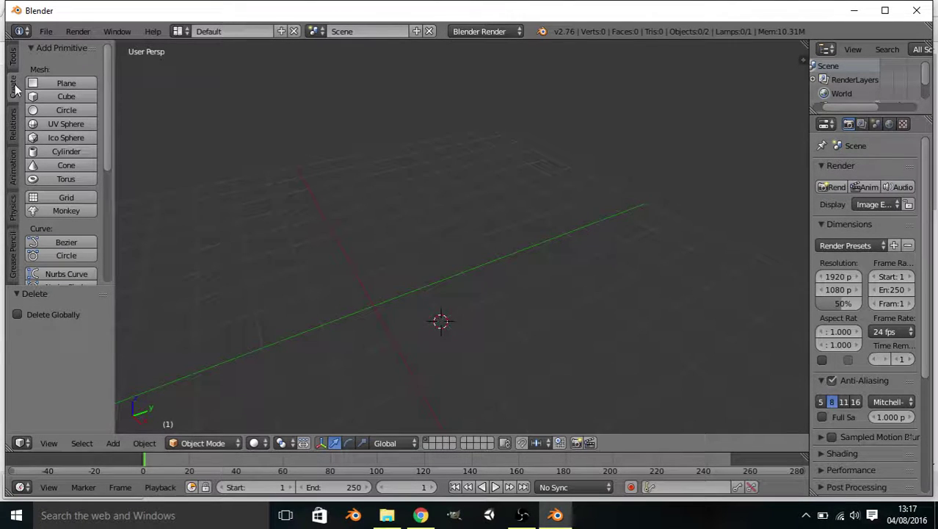
left_click(54, 152)
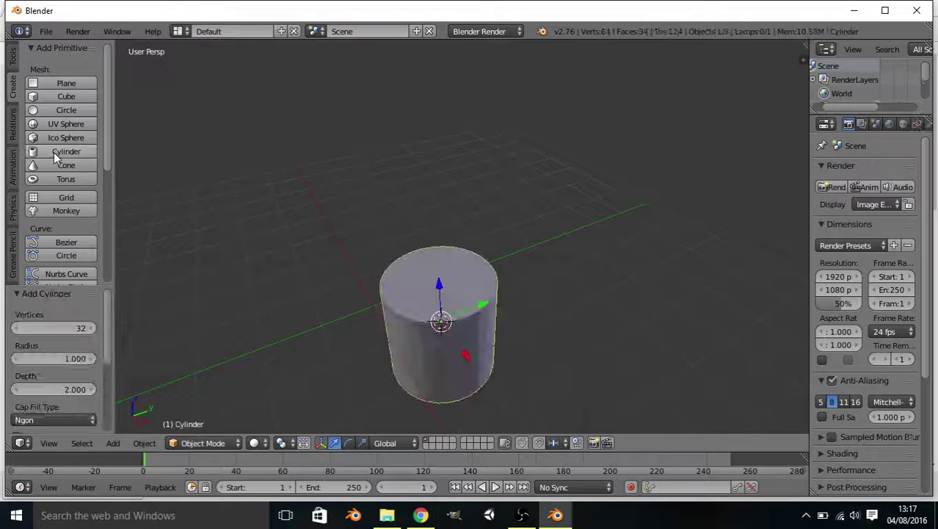
scroll(582, 276, "down", 6)
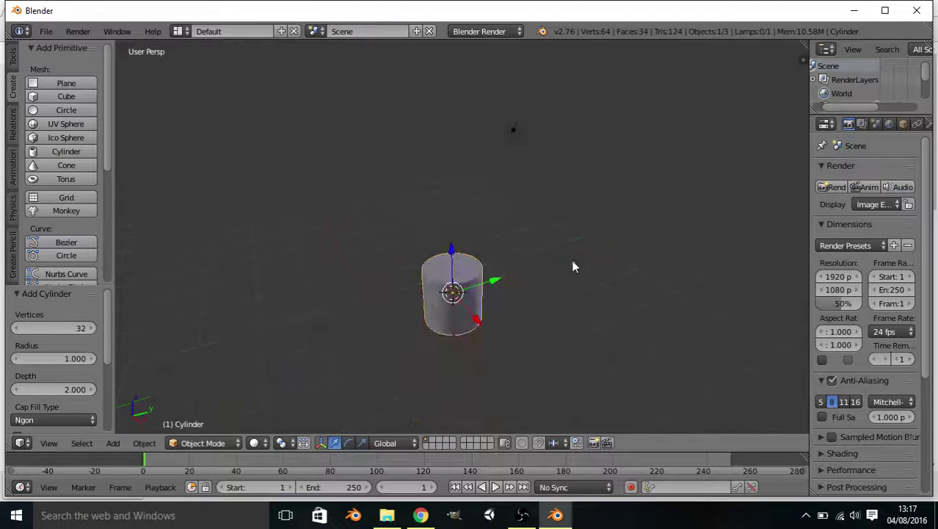
scroll(569, 279, "up", 5)
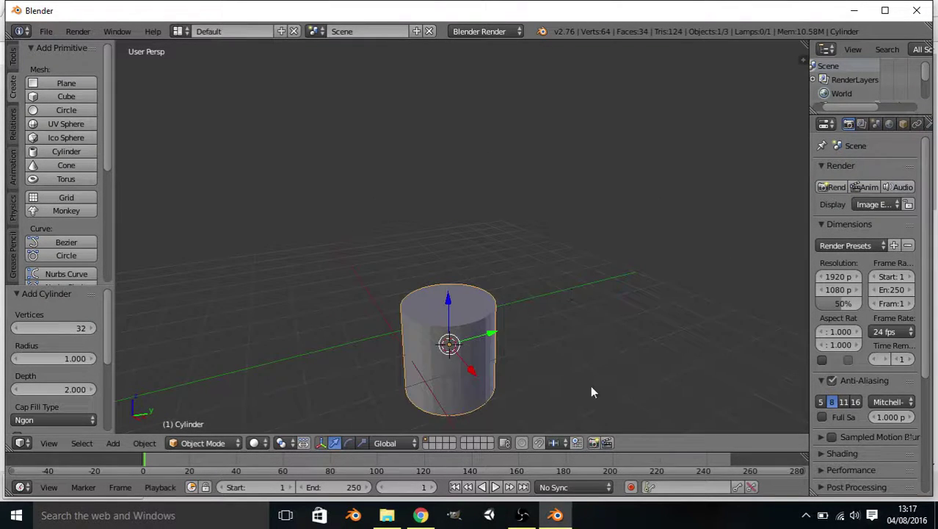
Set the new cylinder's radius to 0.05 and its vertex count to 10
left_click(78, 358)
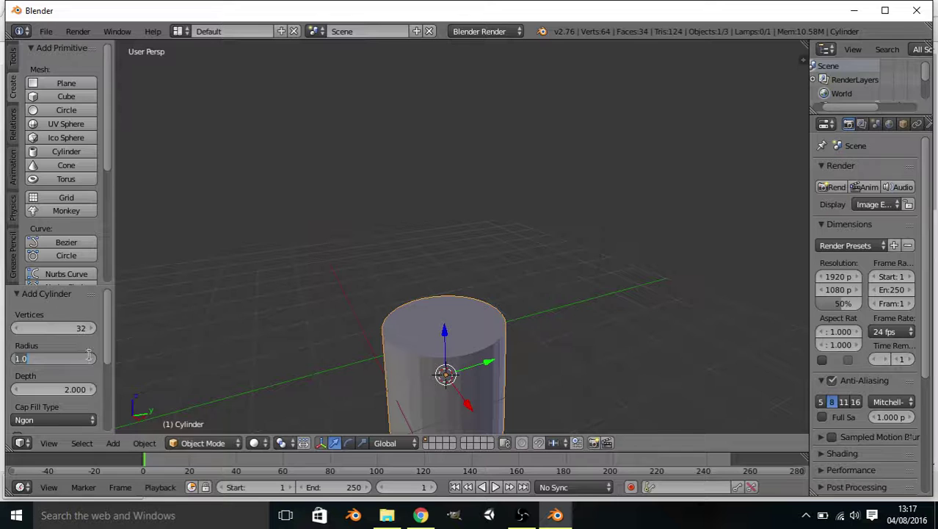
key("BackSpace")
type("0.1")
key("Return")
middle_click_drag(408, 363, 492, 389)
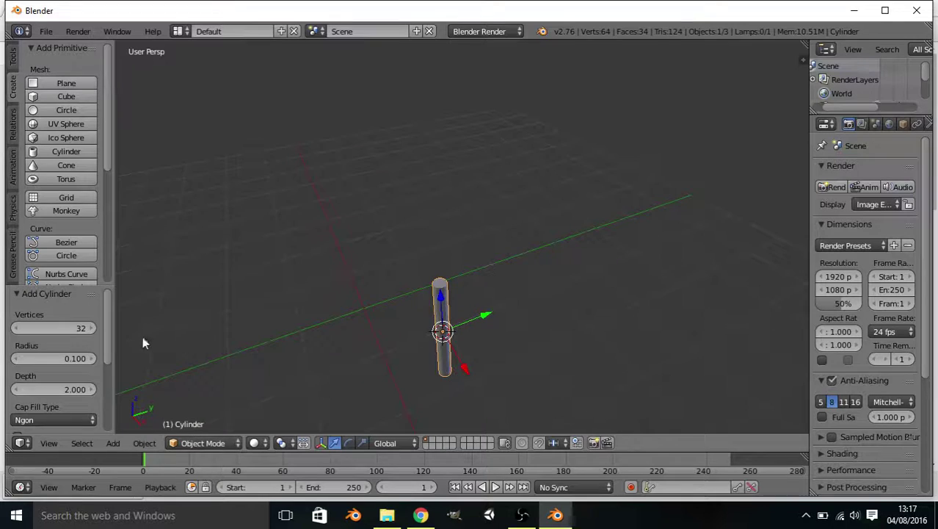
left_click(95, 358)
key("BackSpace")
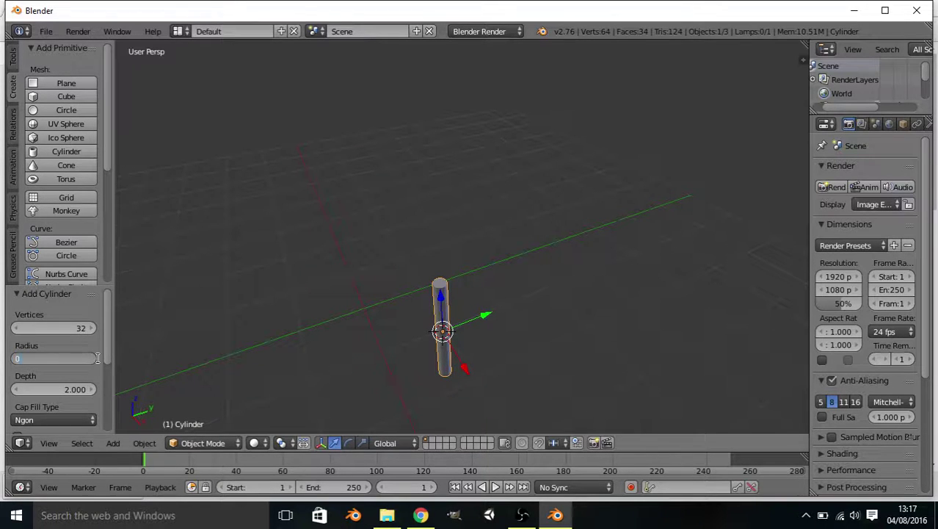
type("0.05")
key("Return")
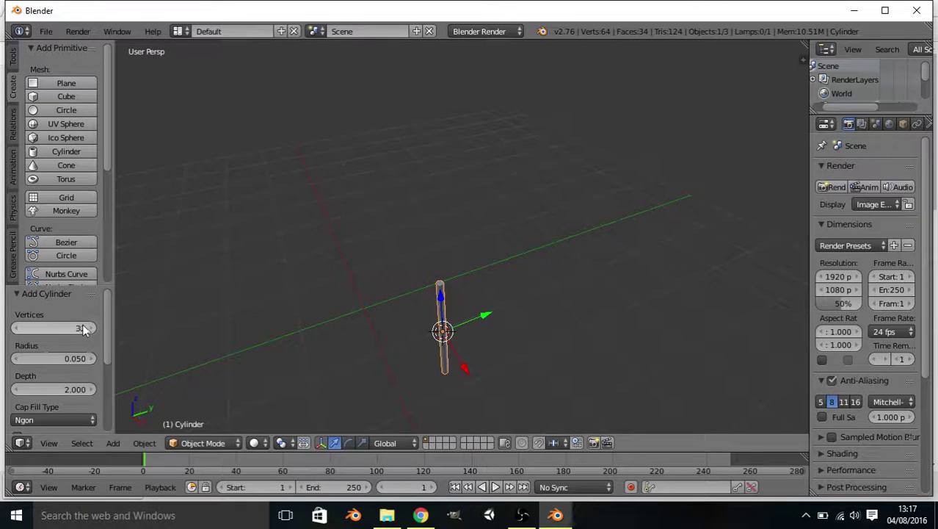
left_click(83, 328)
key("BackSpace")
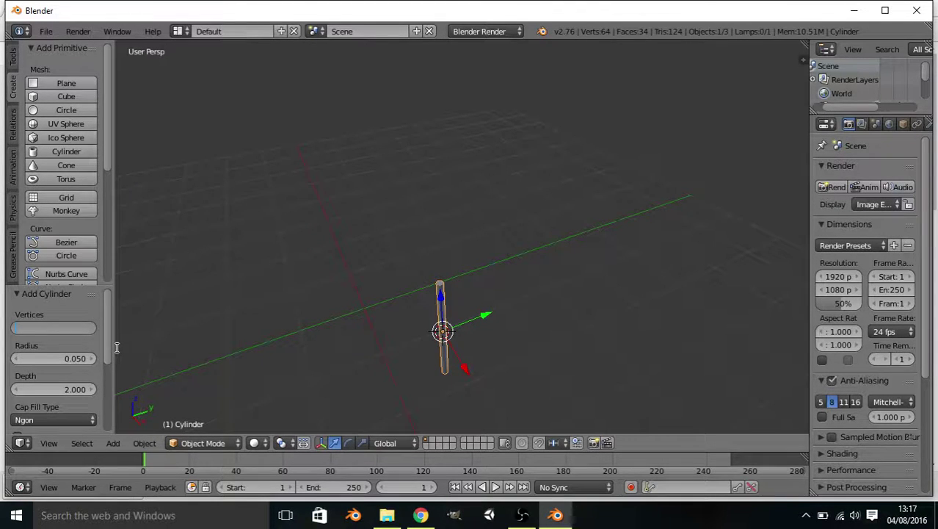
key("Return")
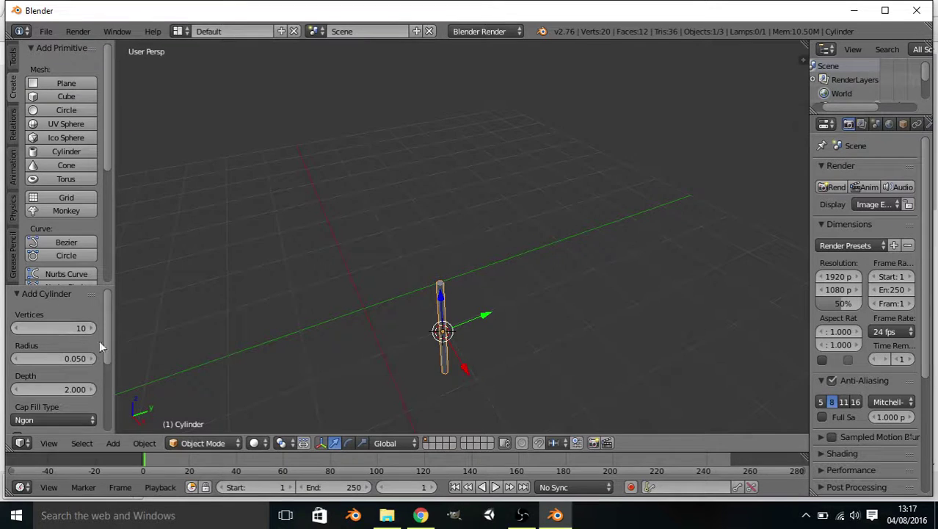
Select the cylinder and drag it straight up along Z to 1.586
scroll(568, 344, "up", 10)
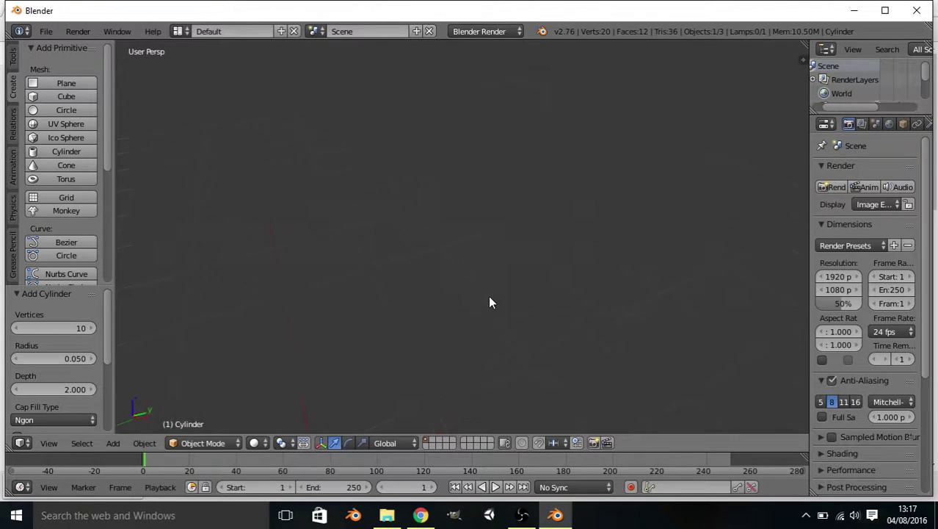
scroll(450, 339, "down", 6)
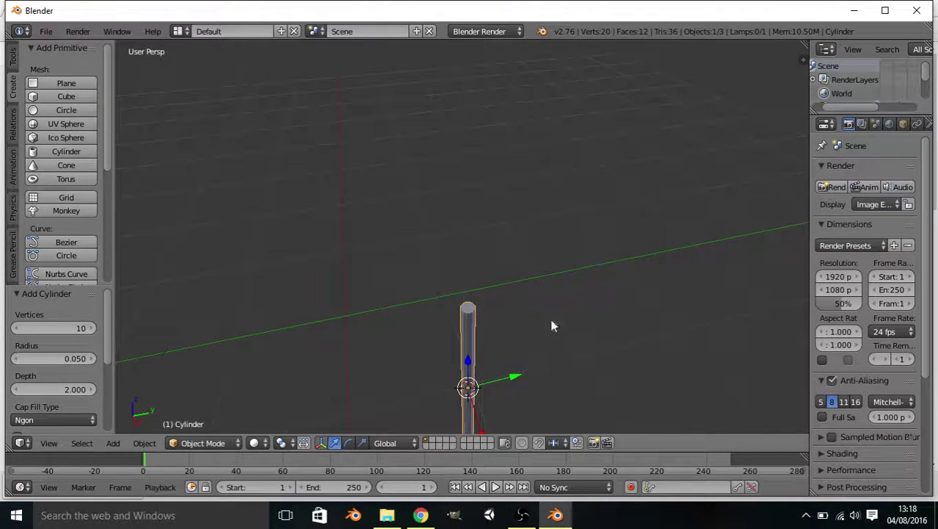
scroll(500, 286, "down", 3)
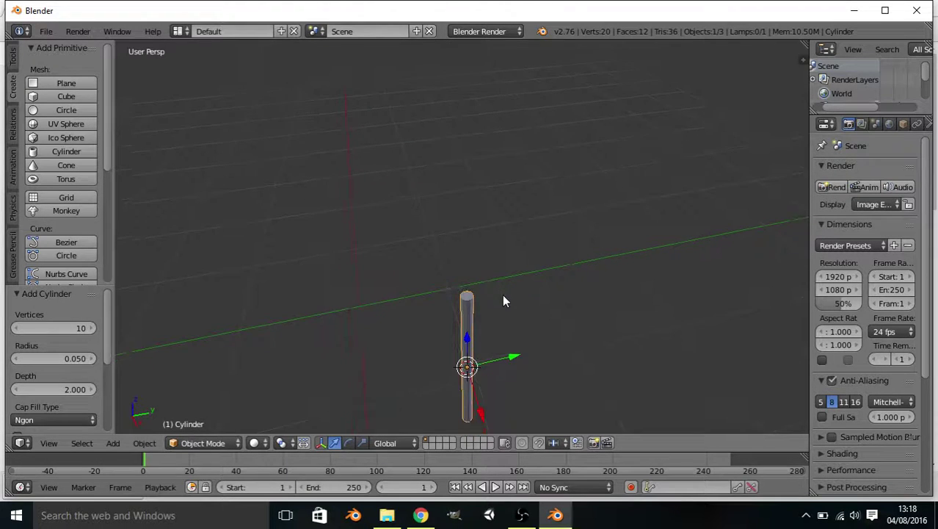
middle_click_drag(369, 318, 393, 336)
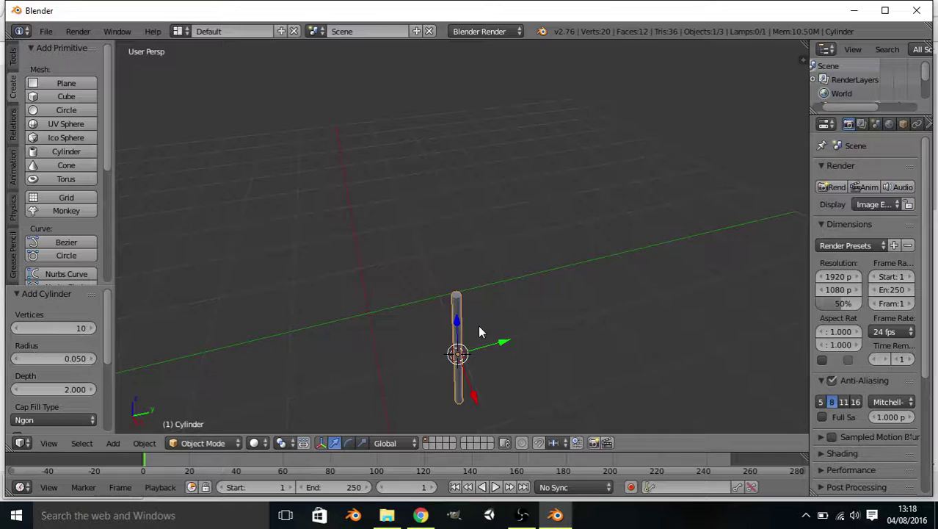
key("a")
mouse_move(513, 351)
middle_mouse_down()
mouse_move(519, 346)
mouse_move(502, 364)
mouse_move(525, 343)
mouse_move(569, 344)
mouse_move(582, 324)
mouse_move(530, 359)
middle_mouse_up()
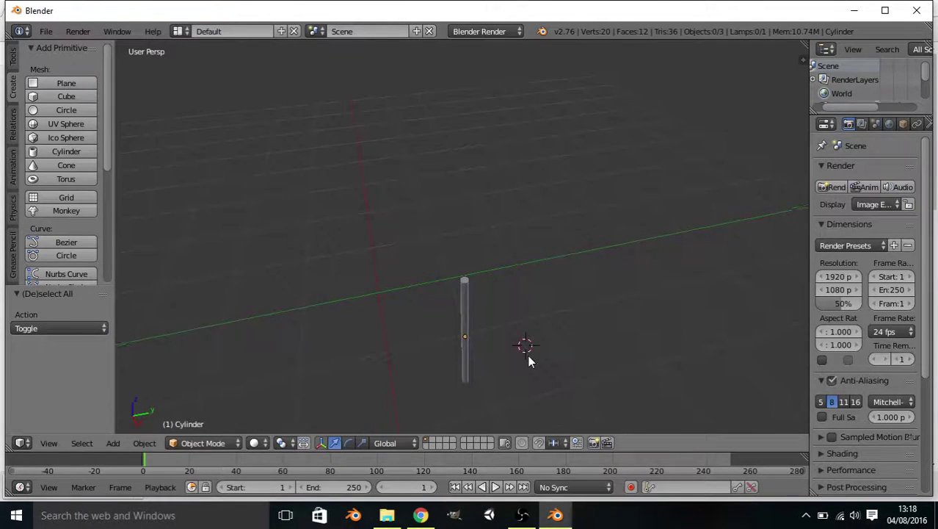
right_click(466, 317)
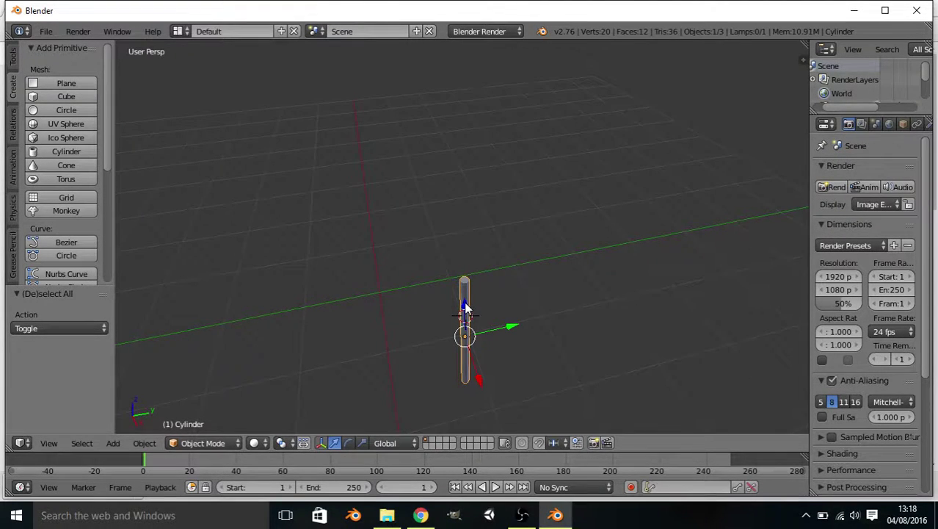
left_click_drag(465, 309, 472, 204)
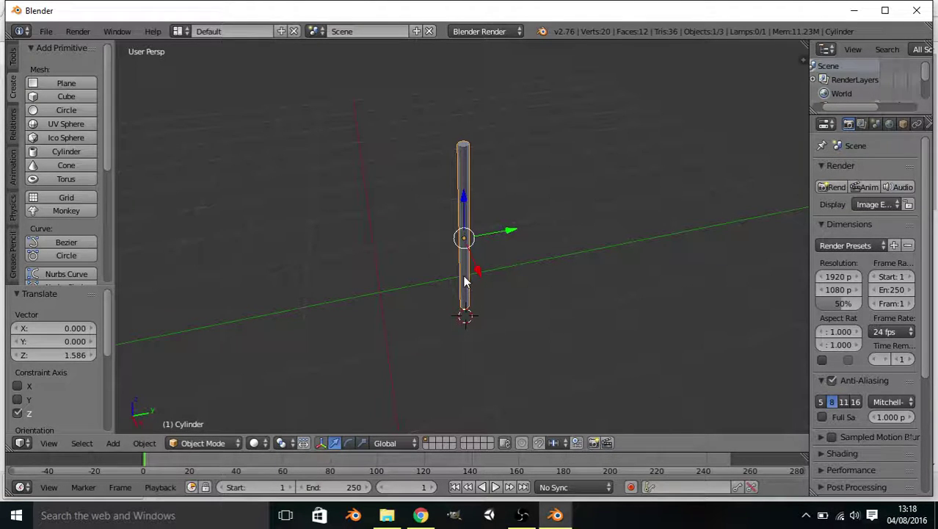
Put the cylinder in Edit Mode, deselect all vertices and turn off Limit Selection to Visible
key("Tab")
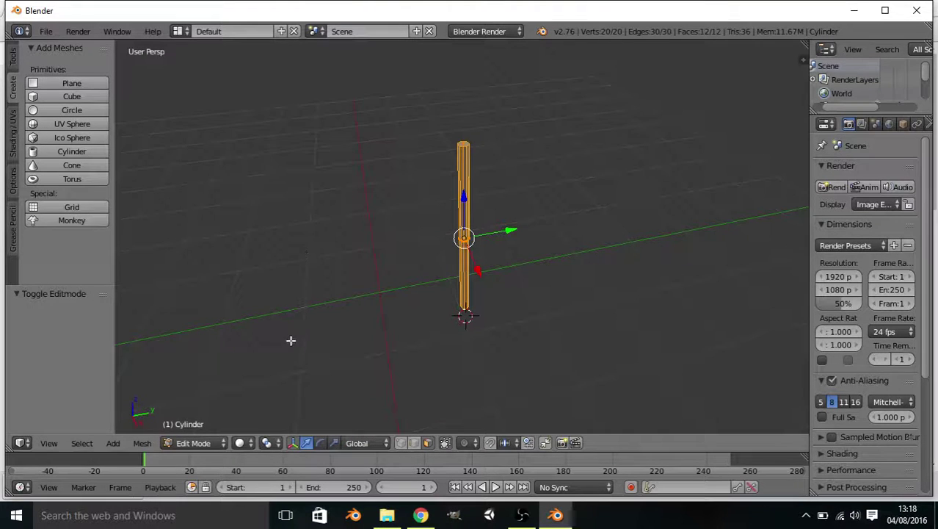
left_click(220, 442)
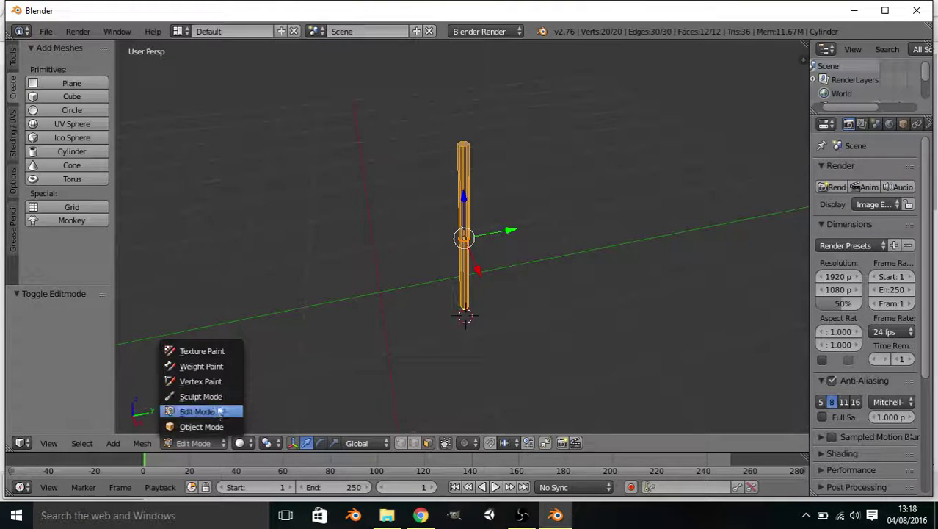
left_click(215, 427)
left_click(224, 443)
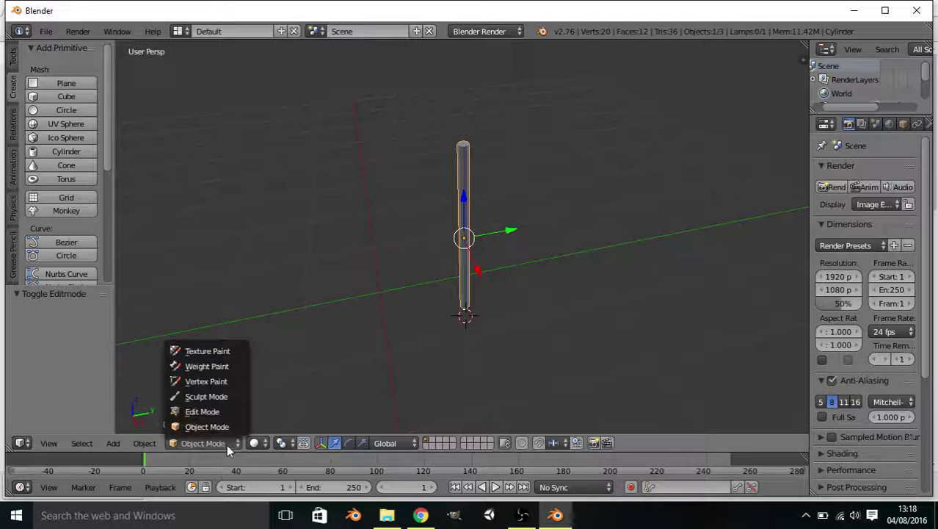
left_click(213, 412)
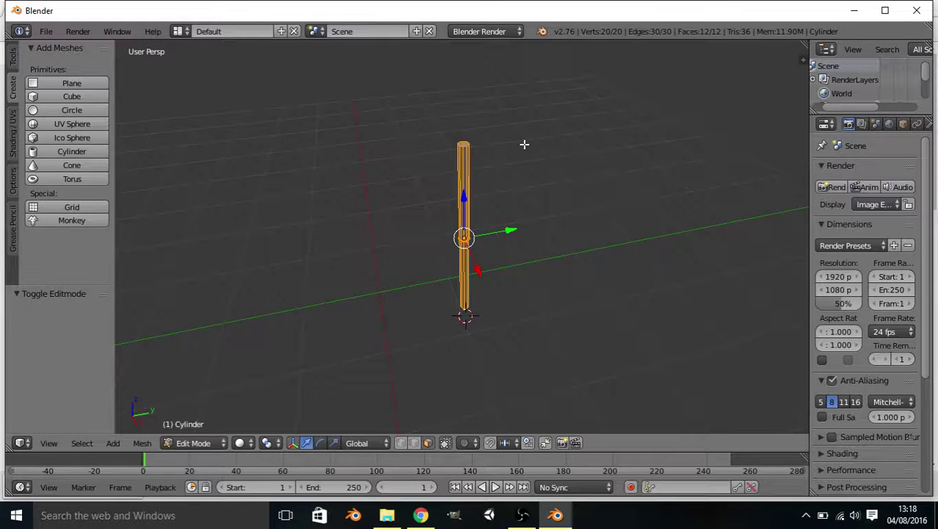
middle_click_drag(524, 145, 527, 155)
key("a")
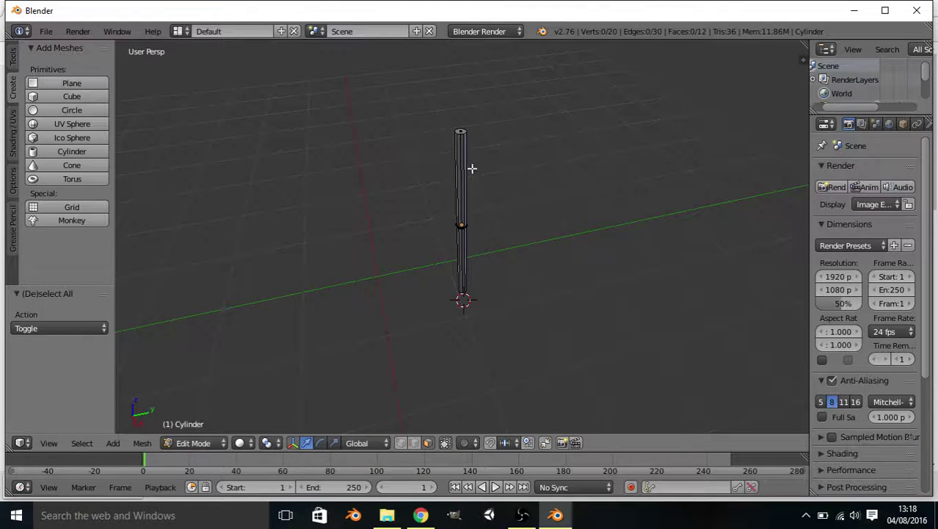
left_click(428, 443)
middle_click_drag(505, 122, 484, 118)
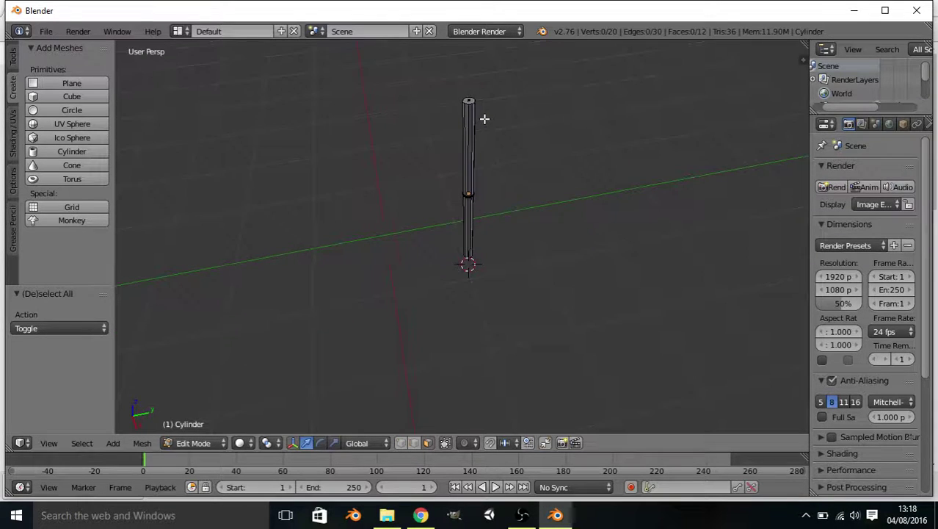
Select the cylinder's top face and scale it down to 0.31
right_click(470, 99)
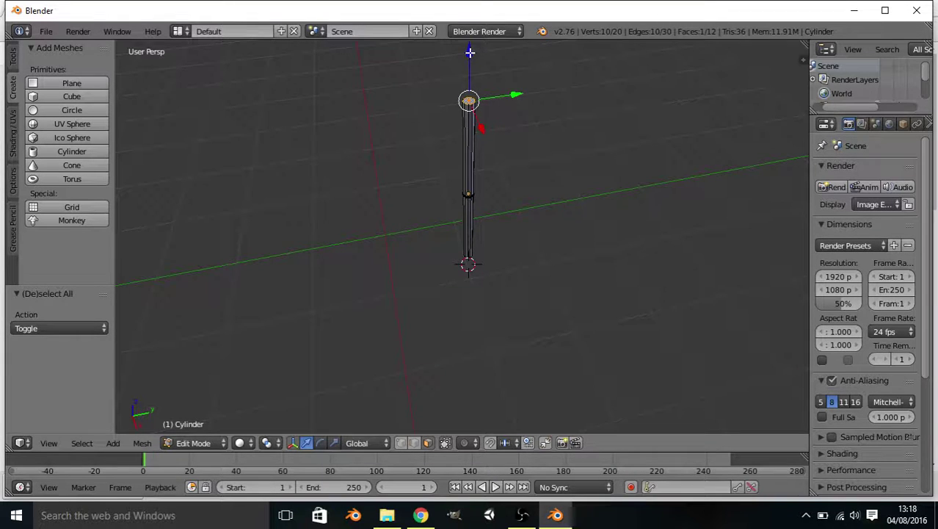
left_click_drag(470, 47, 511, 109)
scroll(511, 108, "down", 1)
scroll(512, 109, "down", 1)
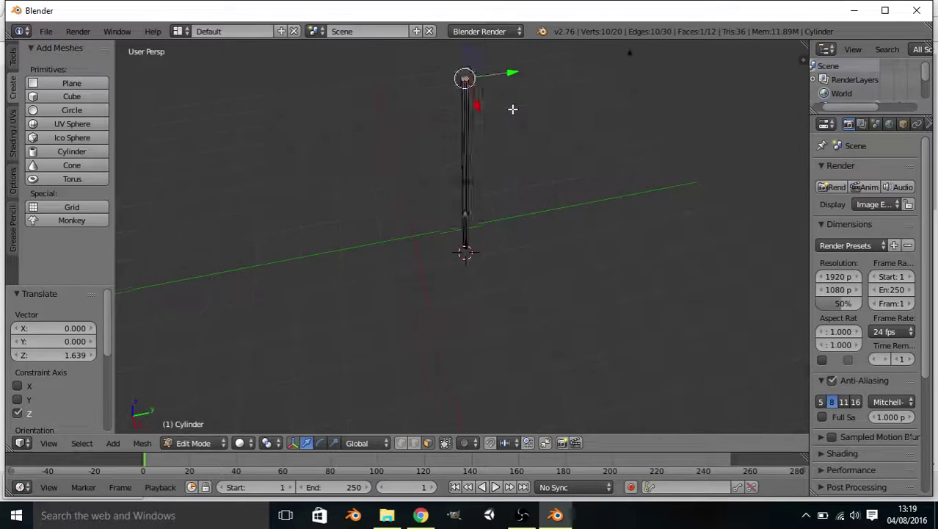
scroll(513, 111, "up", 2)
middle_click_drag(528, 299, 509, 158)
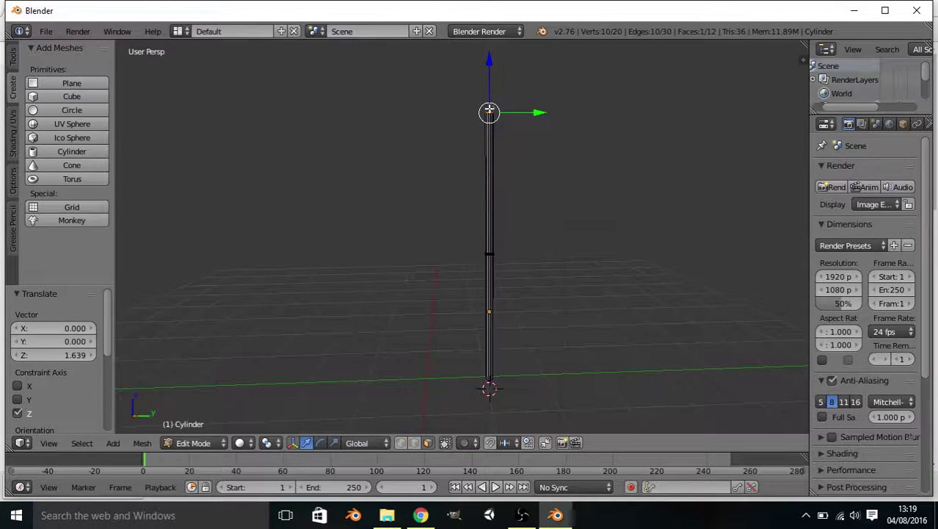
key("a")
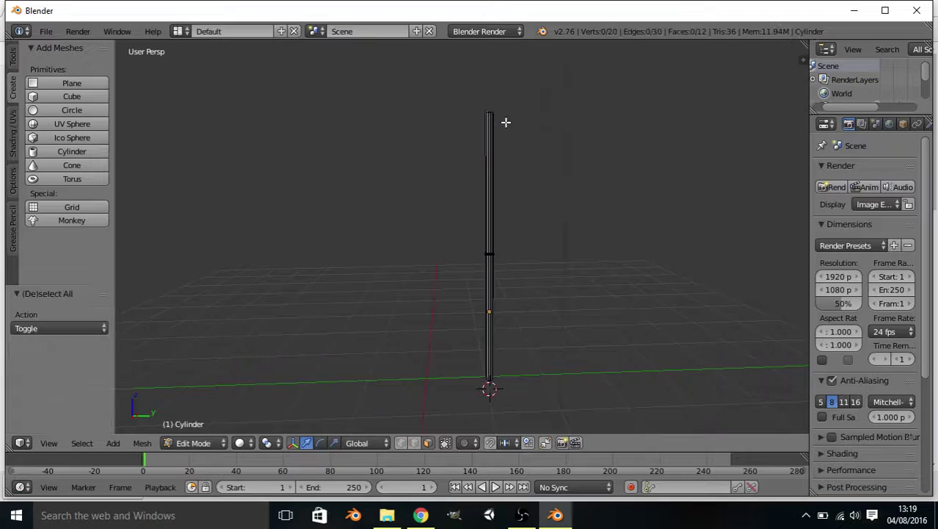
middle_click_drag(523, 84, 488, 241)
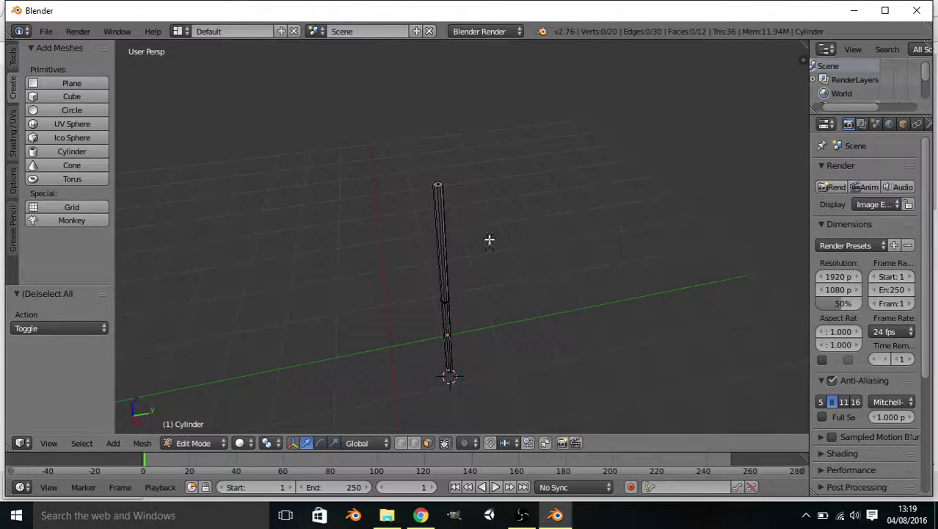
right_click(439, 185)
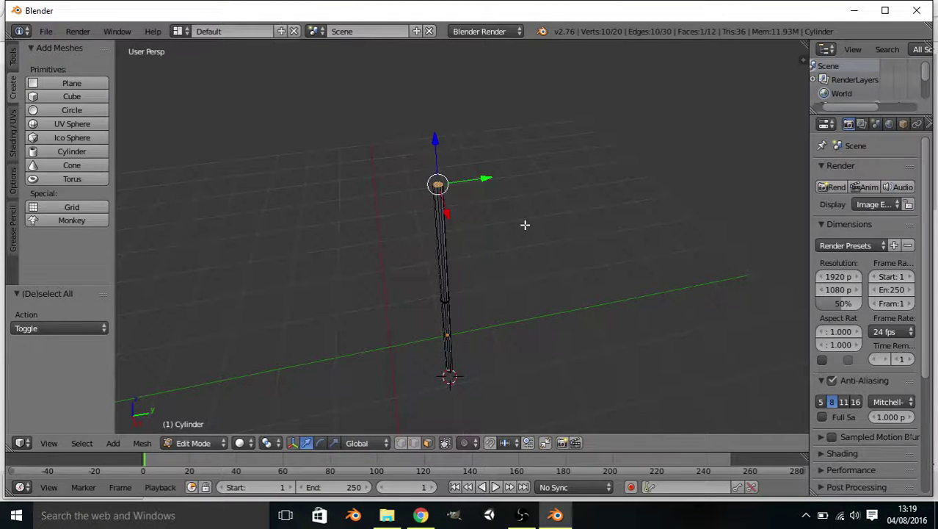
middle_click_drag(525, 225, 508, 190)
key("s")
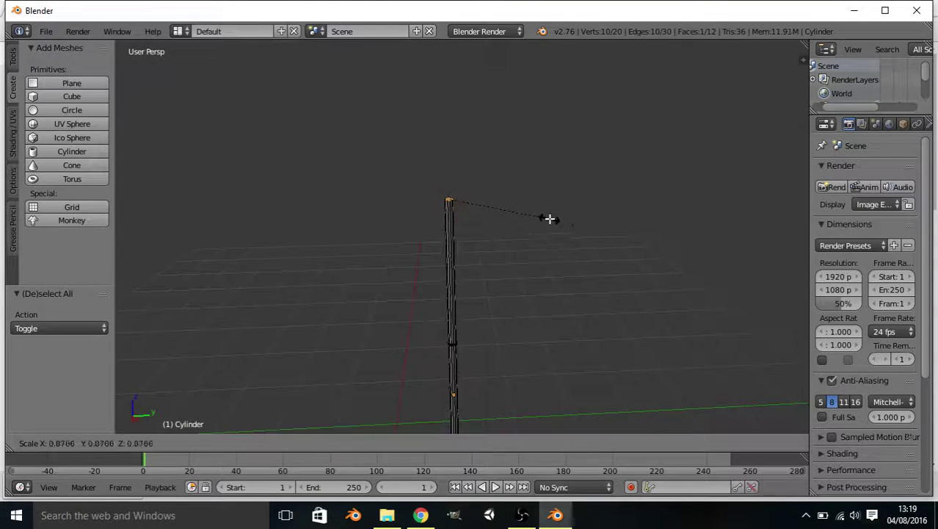
left_click(485, 203)
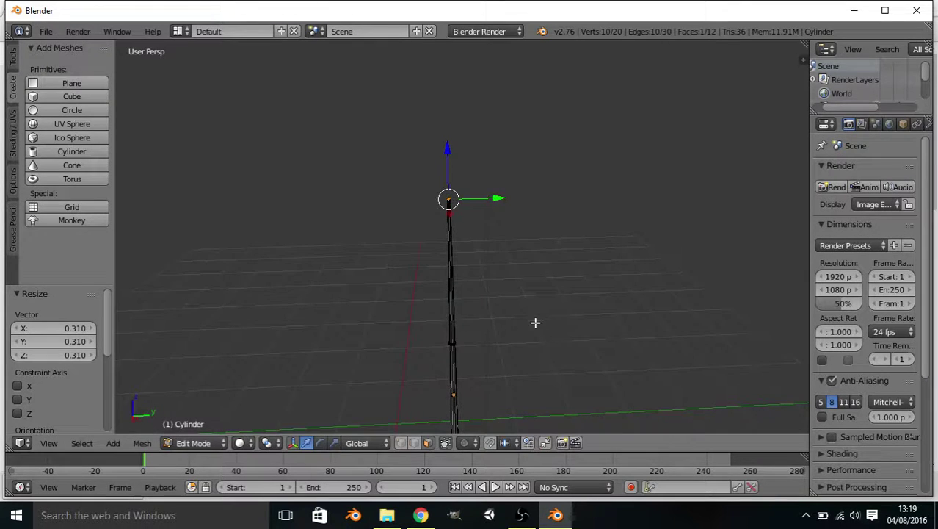
middle_click_drag(533, 322, 525, 294)
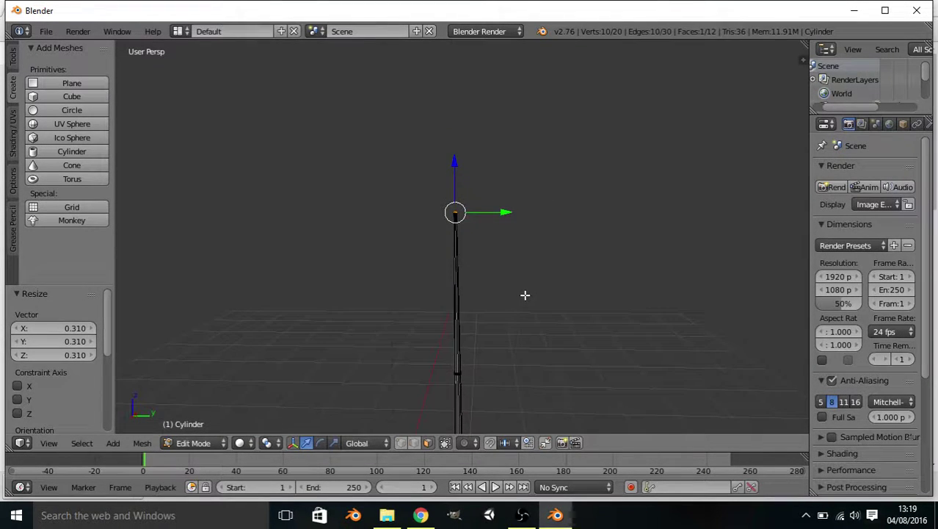
Re-enter Edit Mode and orbit down to select the cylinder's bottom ring
key("Tab")
middle_click_drag(548, 324, 579, 307)
key("a")
key("Tab")
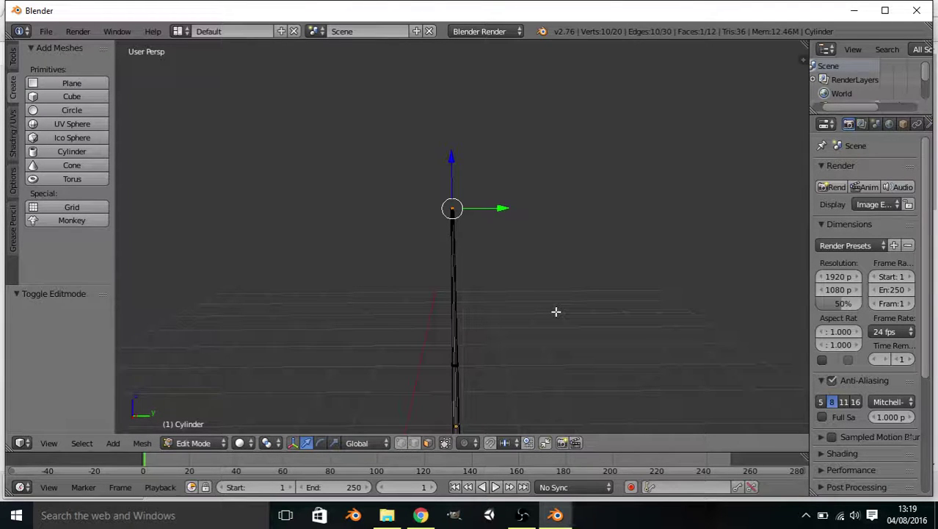
middle_click_drag(536, 323, 530, 423)
middle_click_drag(514, 251, 478, 322)
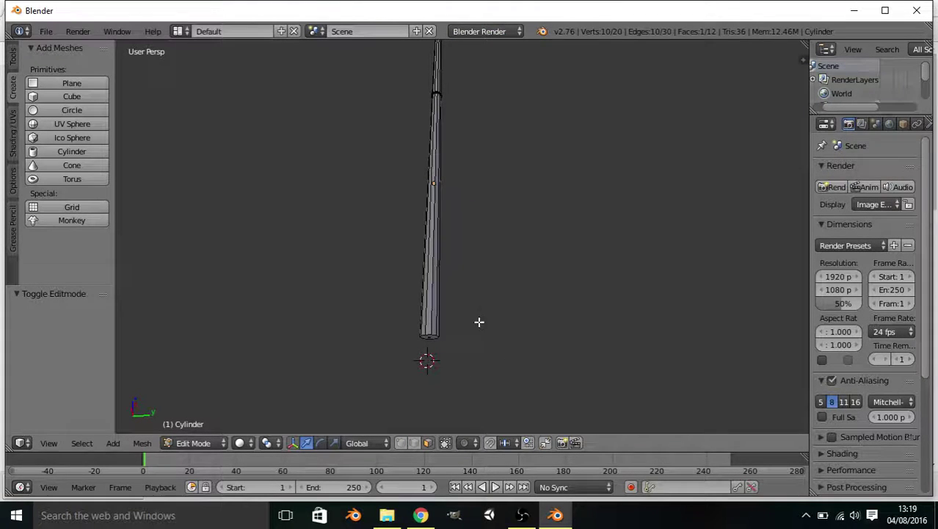
right_click(431, 336)
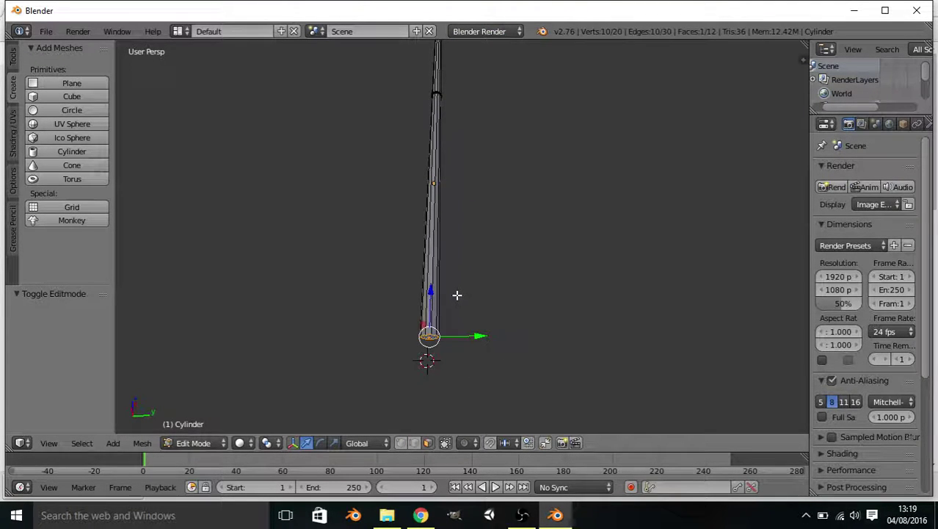
Loop-cut the cylinder with Ctrl+R, sliding the new edge loop close to its base
key("a")
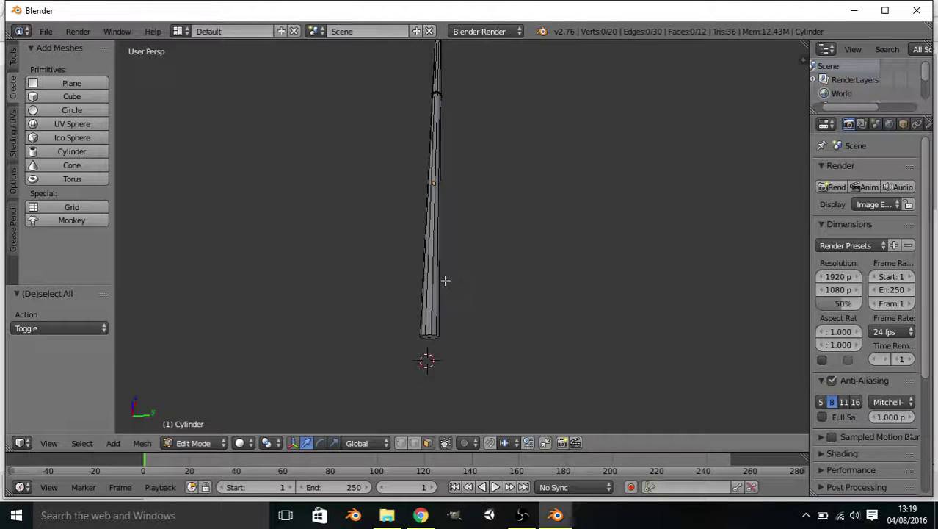
key("ctrl+r")
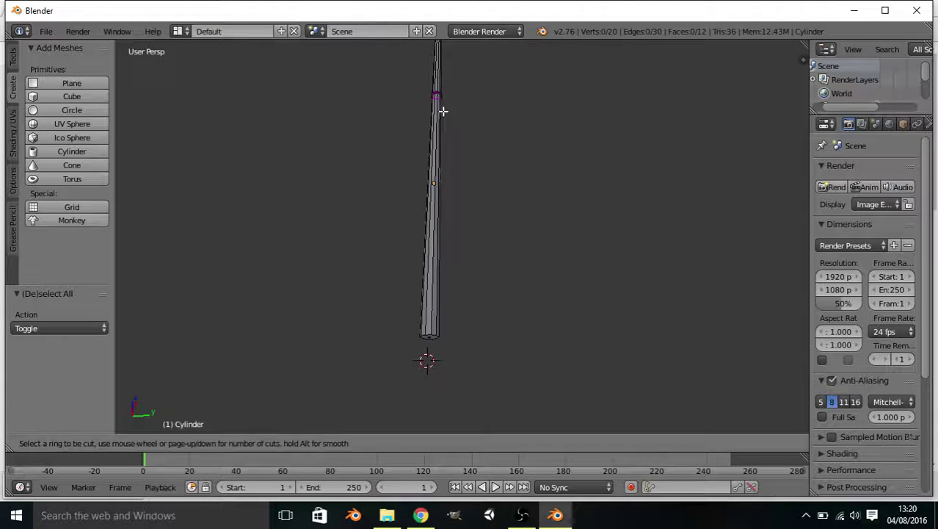
left_click(431, 255)
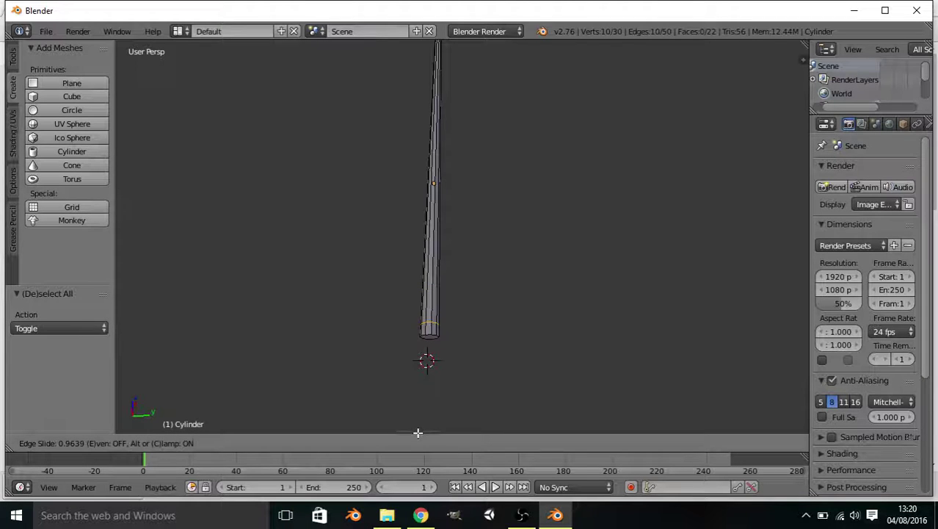
left_click(417, 45)
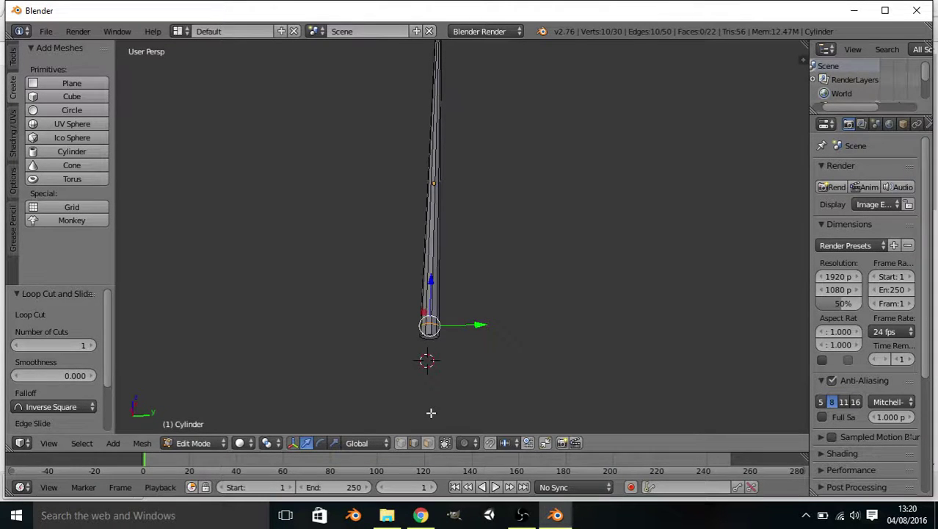
key("a")
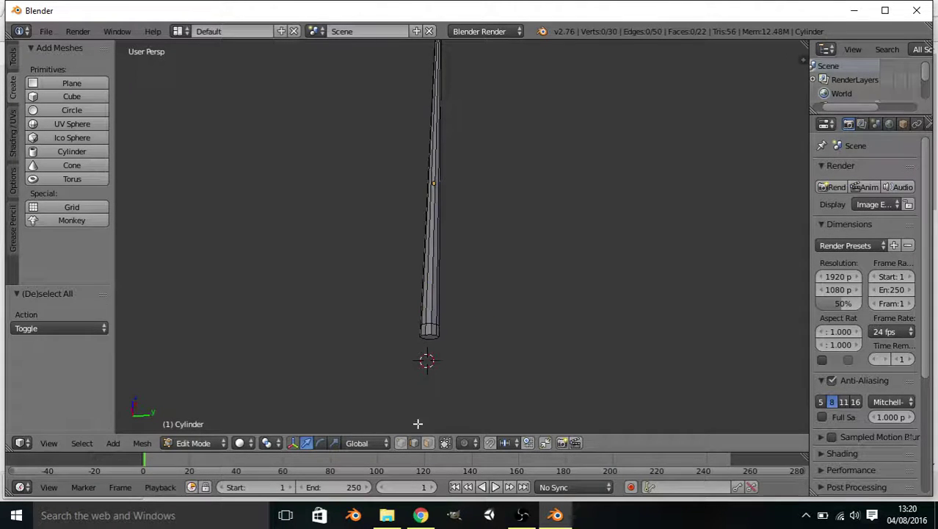
Scale the bottom ring to 0.757 and raise it 0.029 along Z
right_click(430, 326)
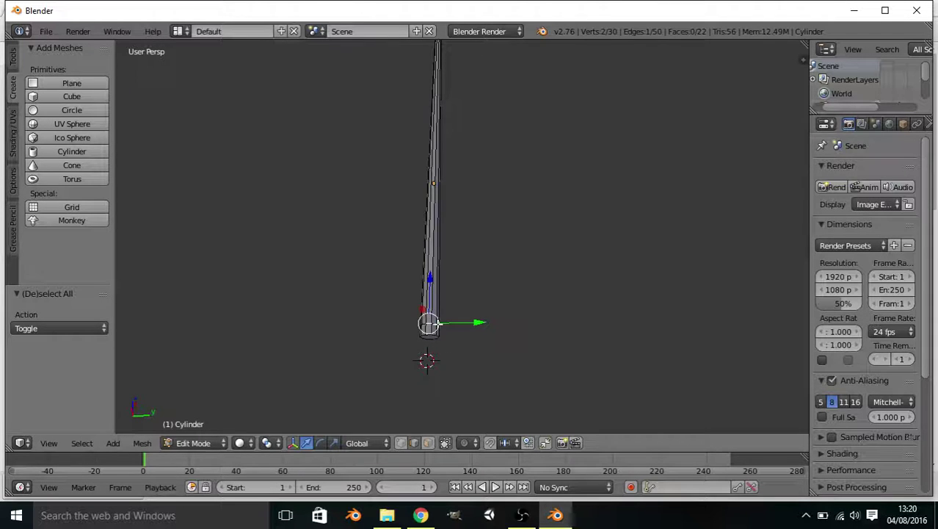
key("a")
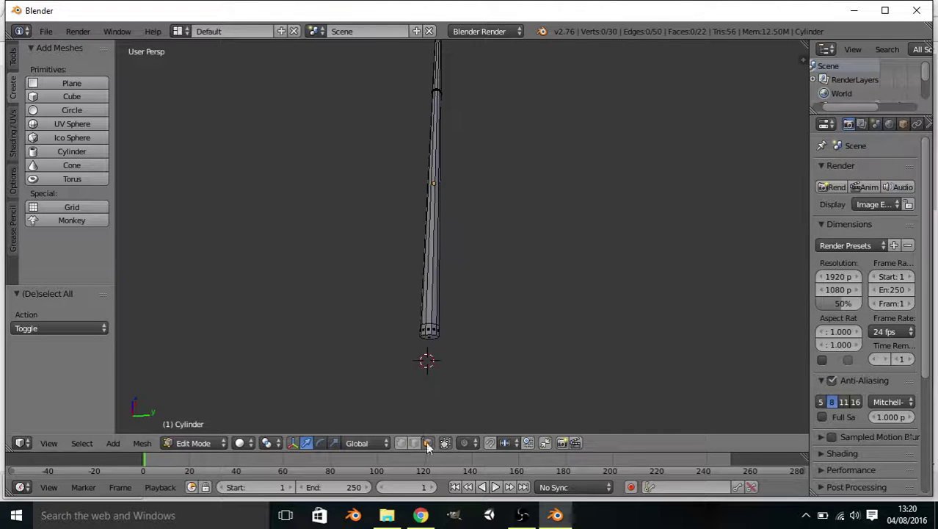
right_click(429, 336, "alt")
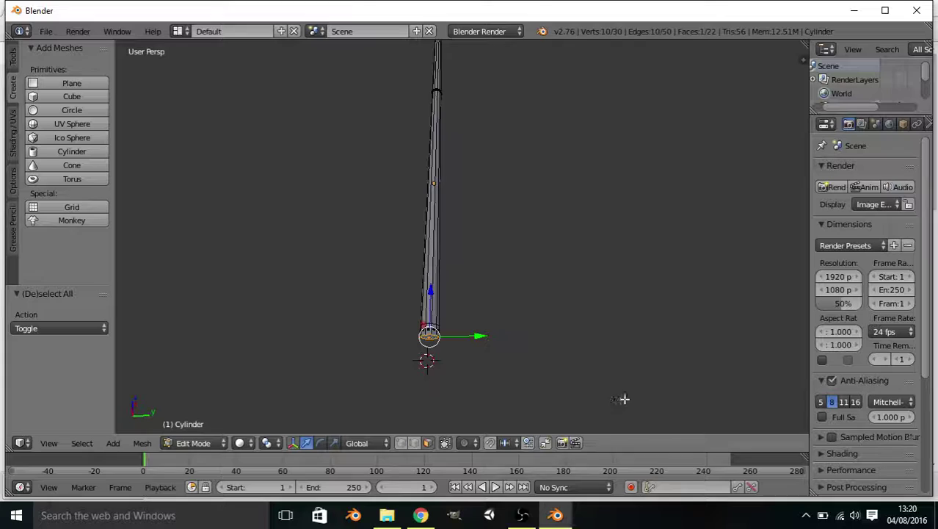
key("s")
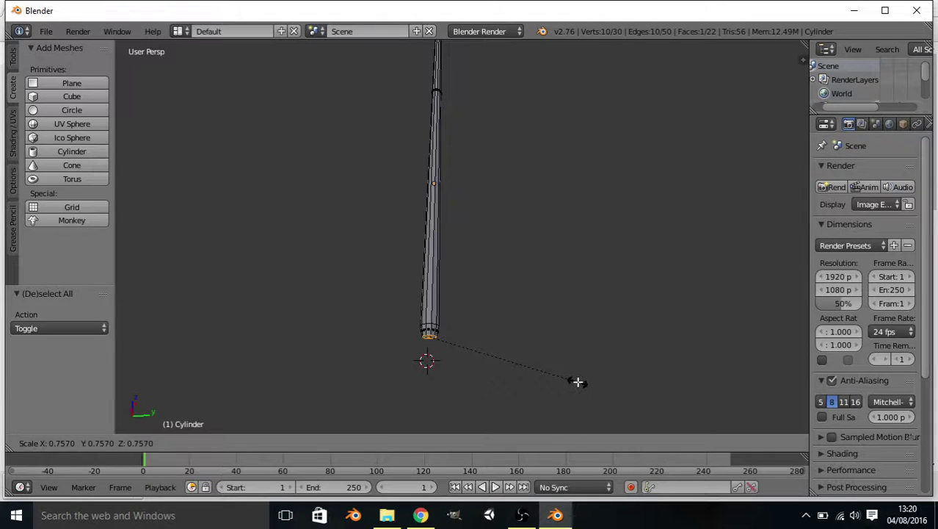
left_click(577, 382)
key("g")
key("z")
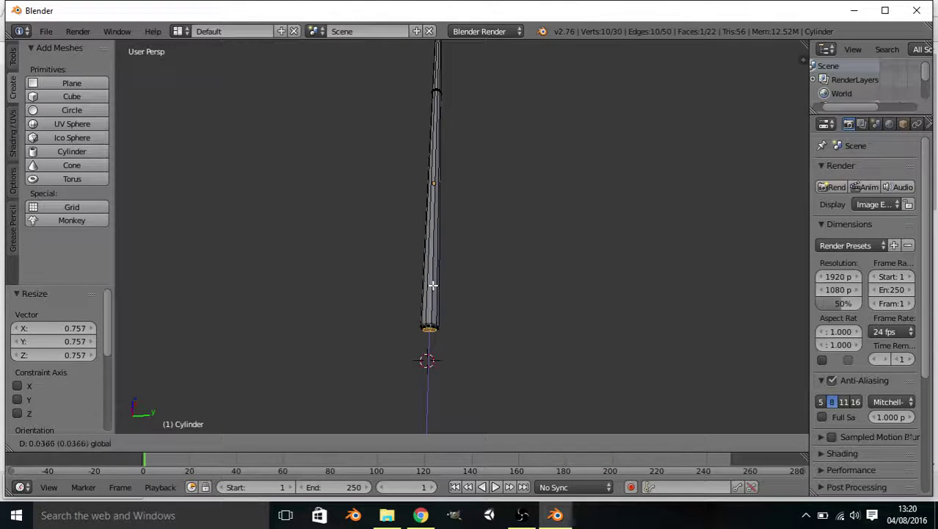
left_click(443, 287)
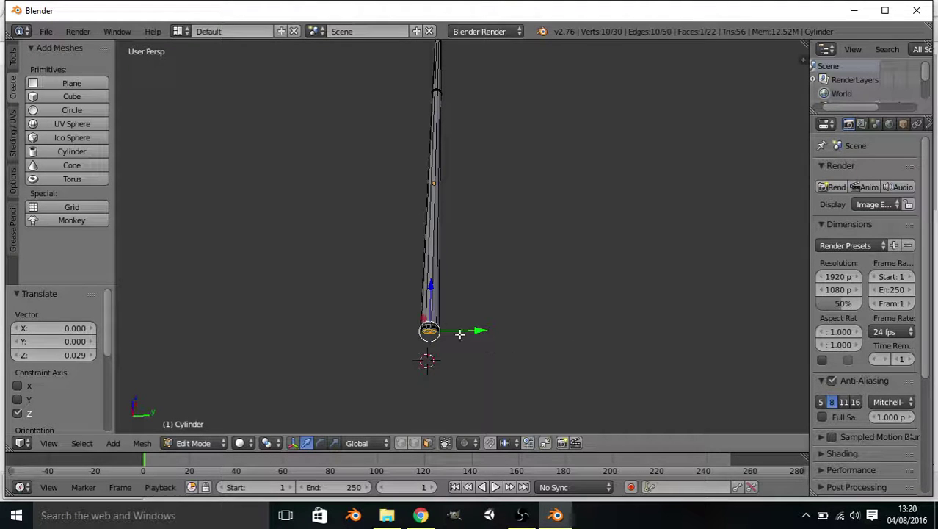
scroll(489, 305, "up", 1)
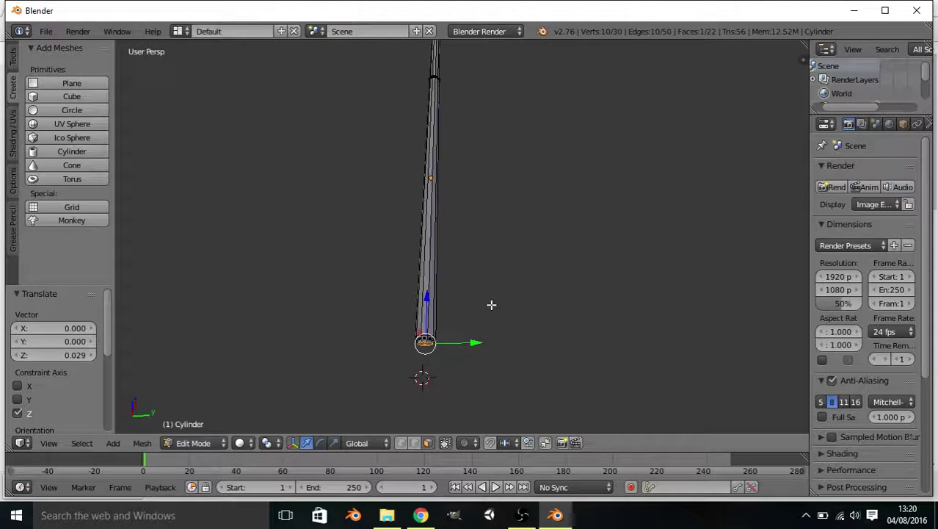
Return to Object Mode, switch to wireframe display and clear the selection
key("Tab")
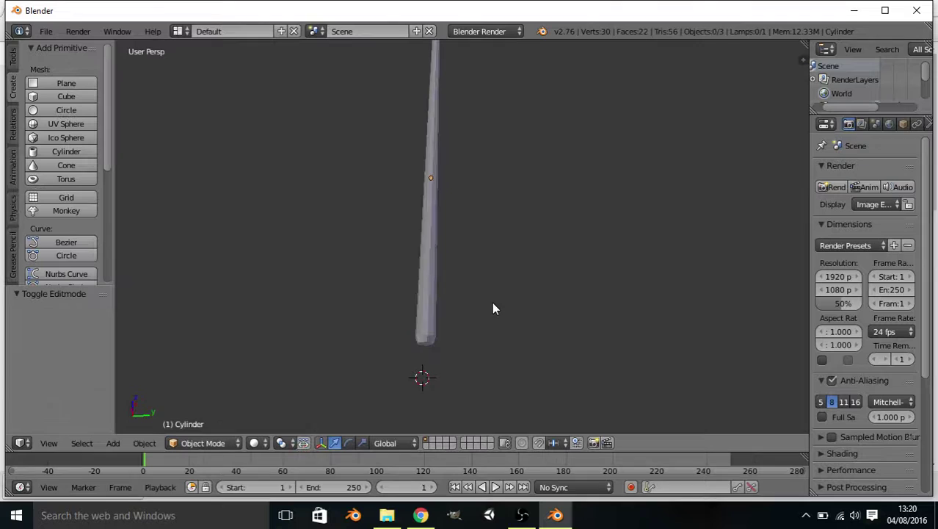
middle_click_drag(491, 302, 432, 264)
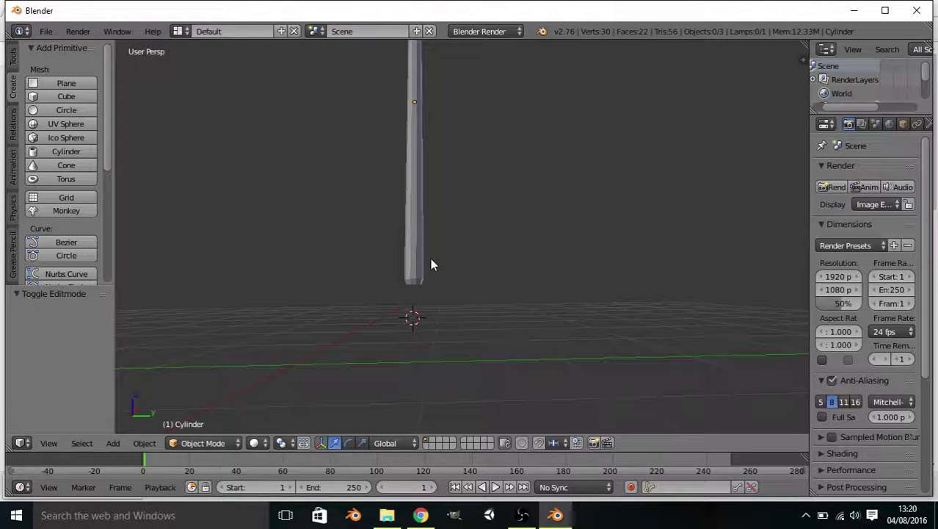
key("z")
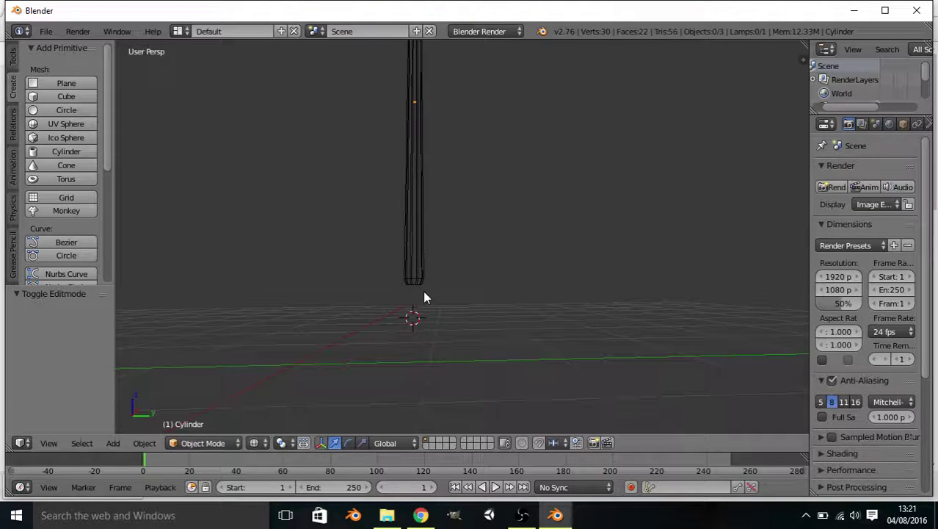
key("b")
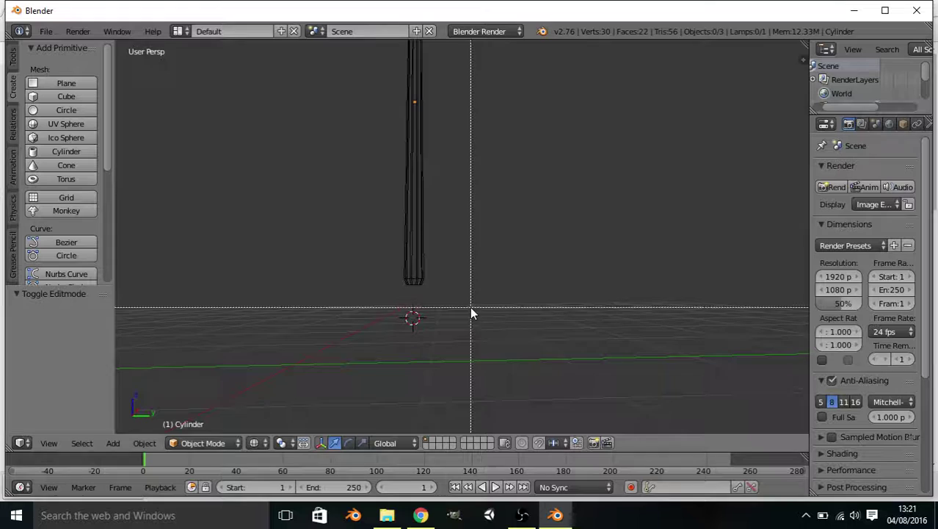
left_click_drag(445, 299, 378, 284)
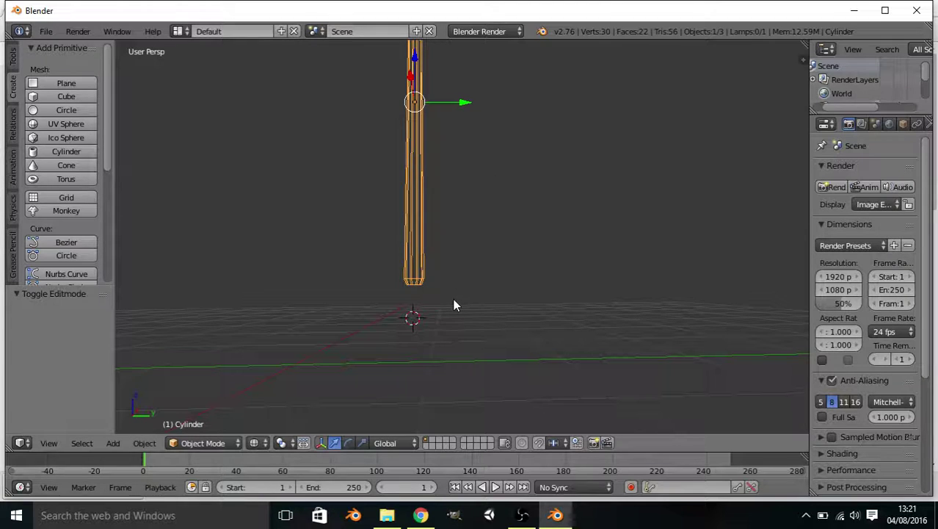
key("a")
middle_click_drag(446, 301, 412, 314)
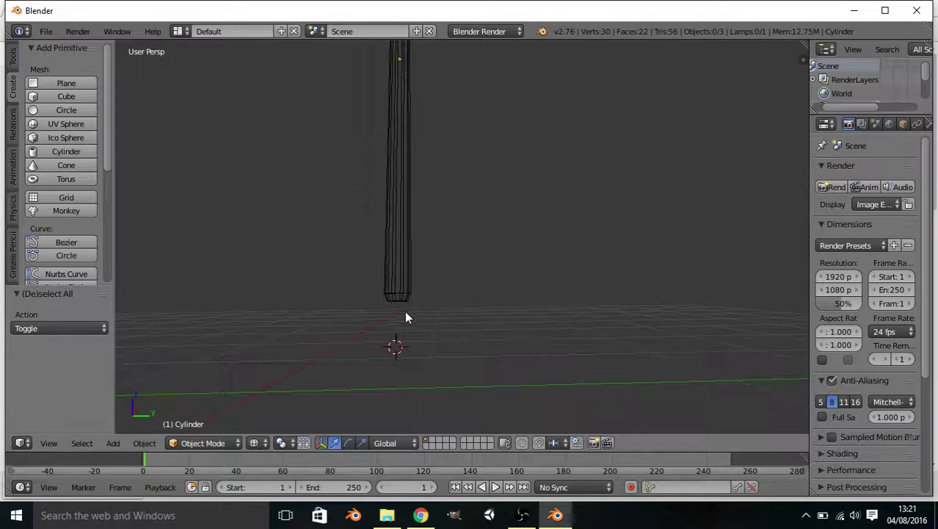
Show the move handles, enter Edit Mode and box-select the ten base vertices
left_click(334, 444)
key("Tab")
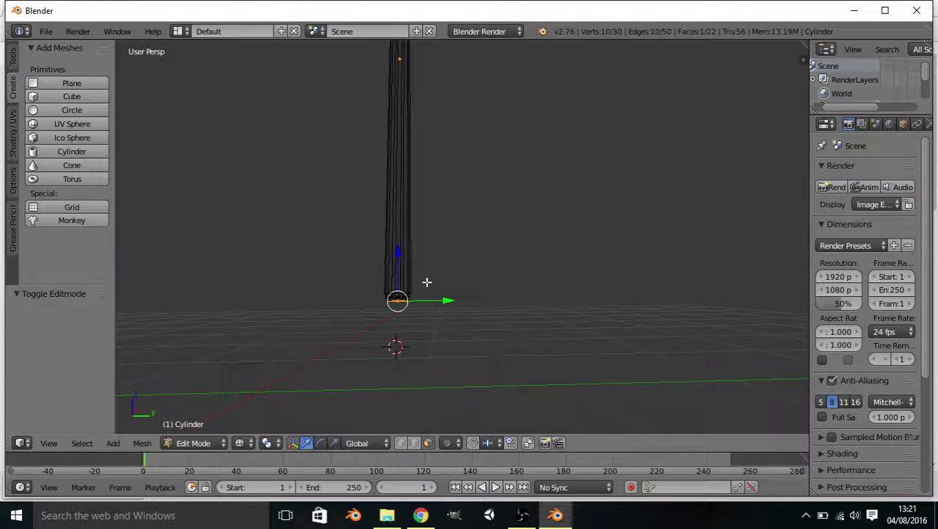
key("a")
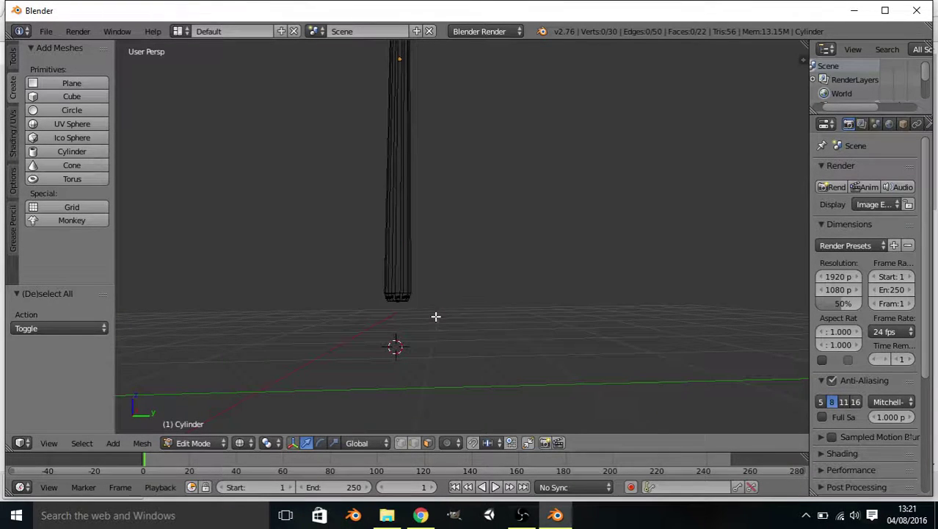
key("b")
left_click_drag(436, 316, 352, 307)
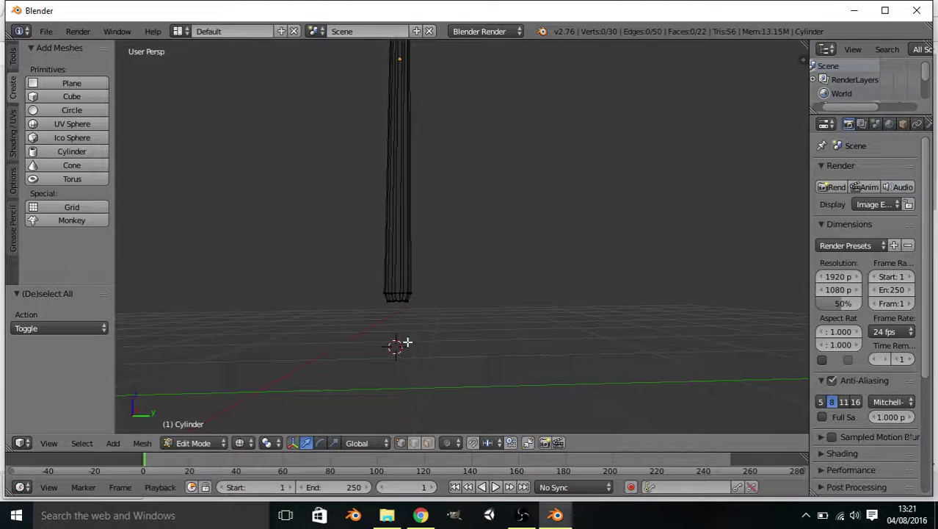
key("b")
left_click_drag(427, 319, 362, 295)
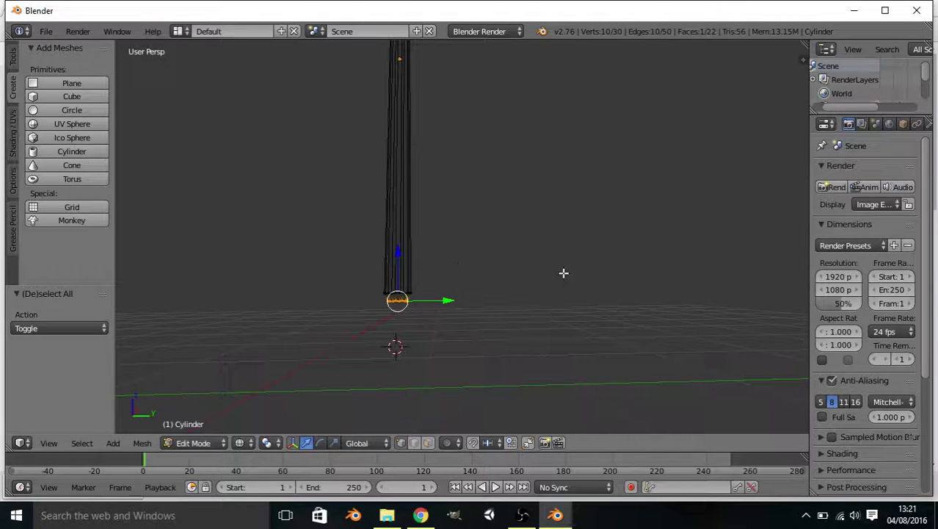
key("a")
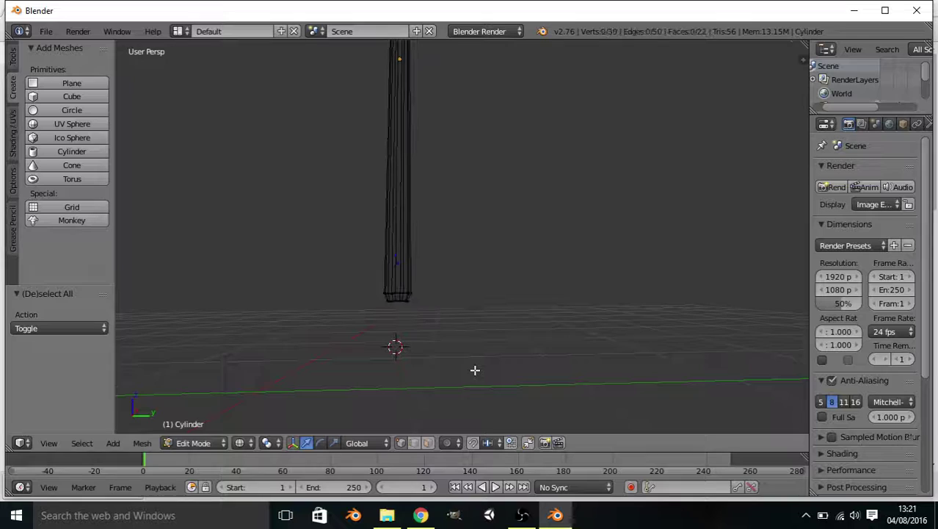
key("b")
left_click_drag(427, 297, 360, 284)
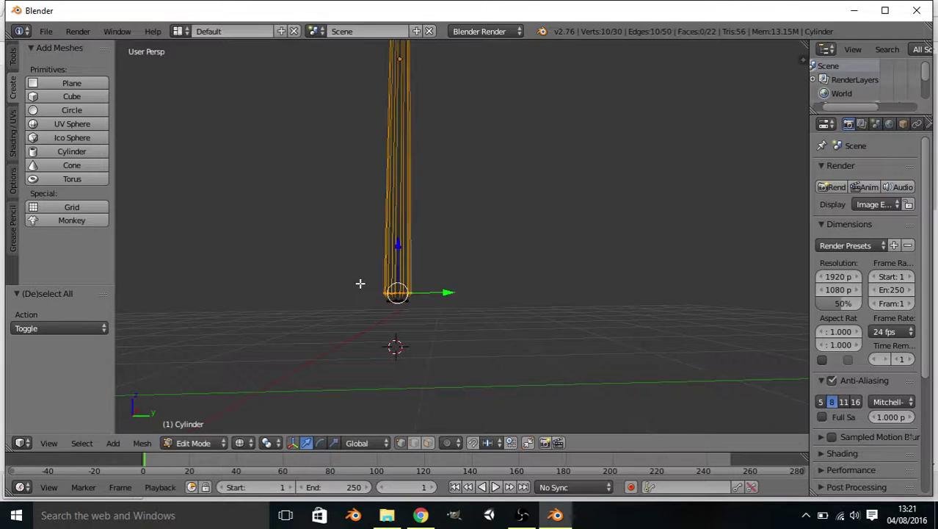
Place the 3D cursor beside the base, return to Object Mode and switch to solid shading
left_click(479, 294)
key("Tab")
scroll(544, 187, "down", 3)
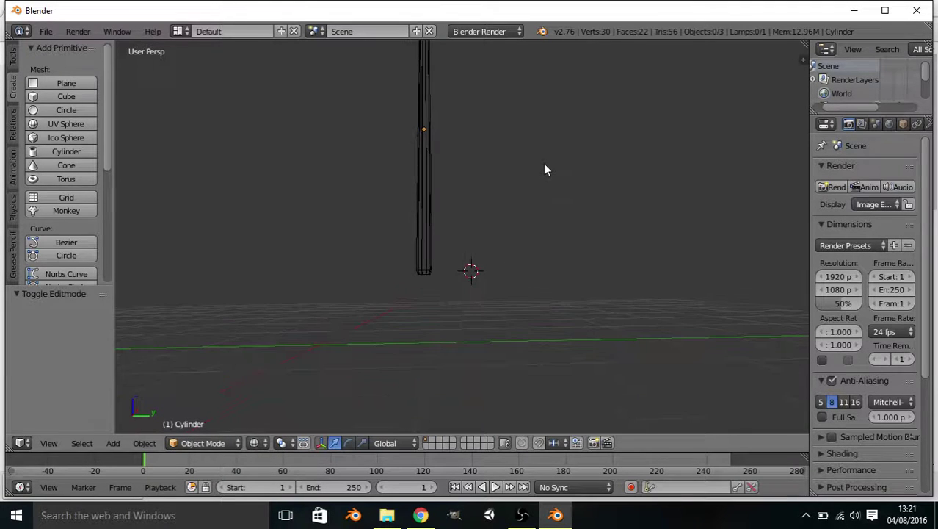
key("z")
middle_click_drag(486, 138, 491, 122)
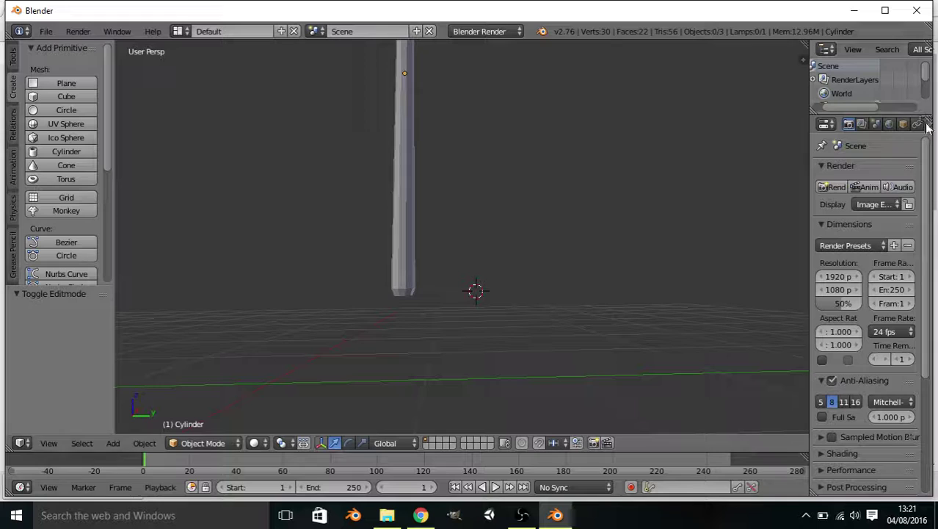
Create Material.001 for the cylinder with a muted olive-brown diffuse (R 0.174, G 0.179, B 0.109)
left_click_drag(811, 182, 716, 189)
left_click(863, 124)
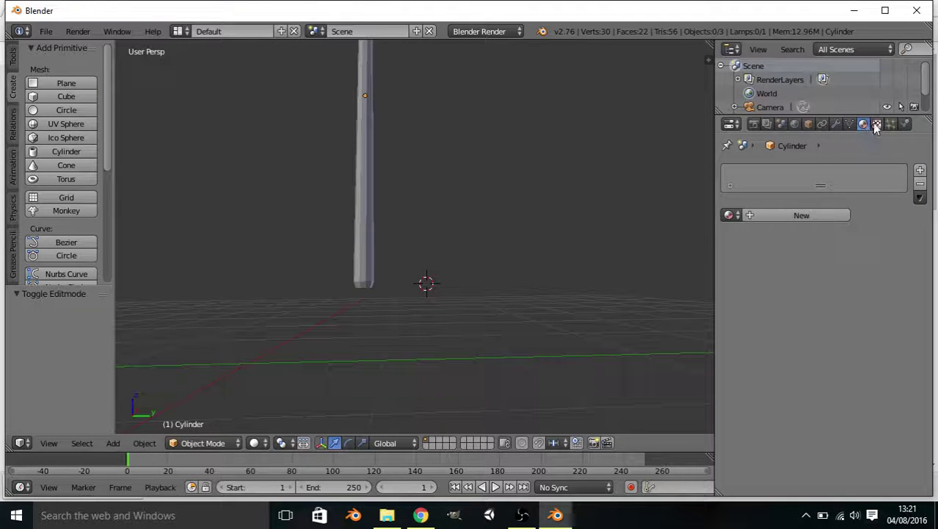
left_click(805, 215)
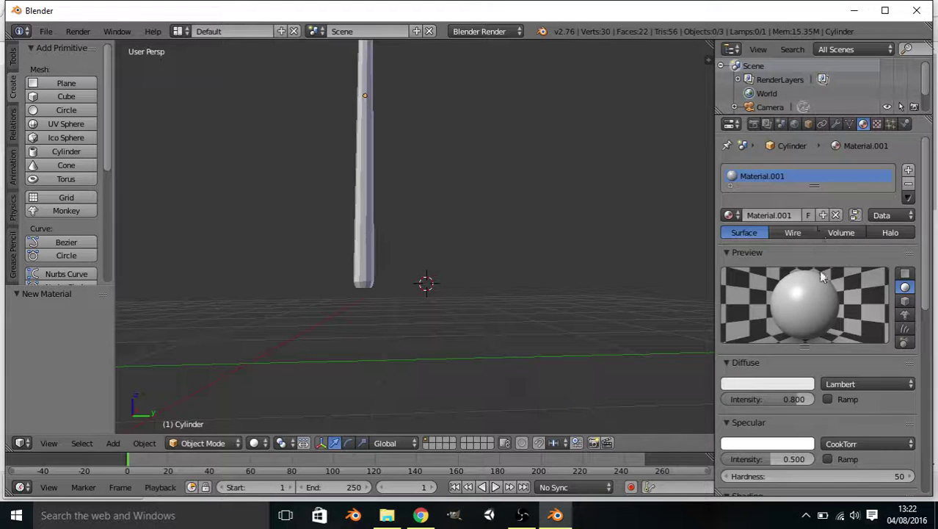
left_click(766, 382)
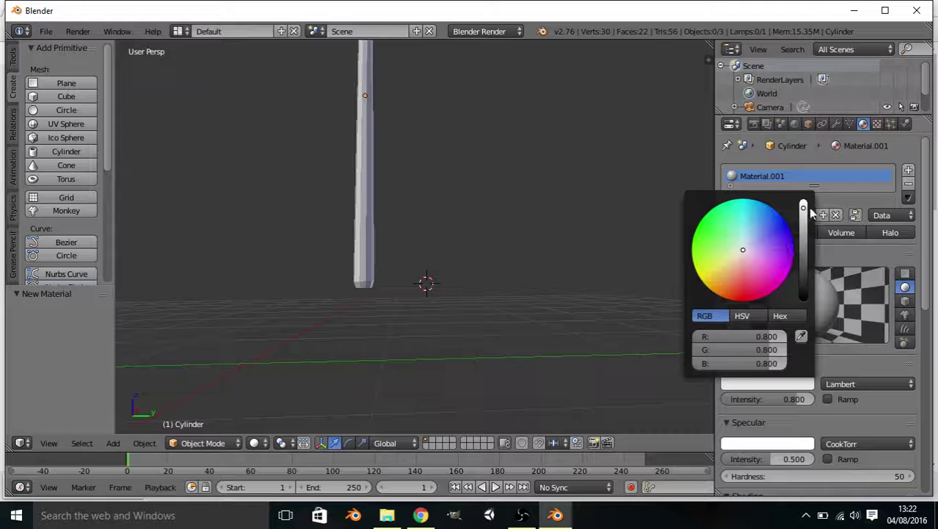
left_click_drag(804, 210, 804, 267)
left_click_drag(750, 253, 735, 257)
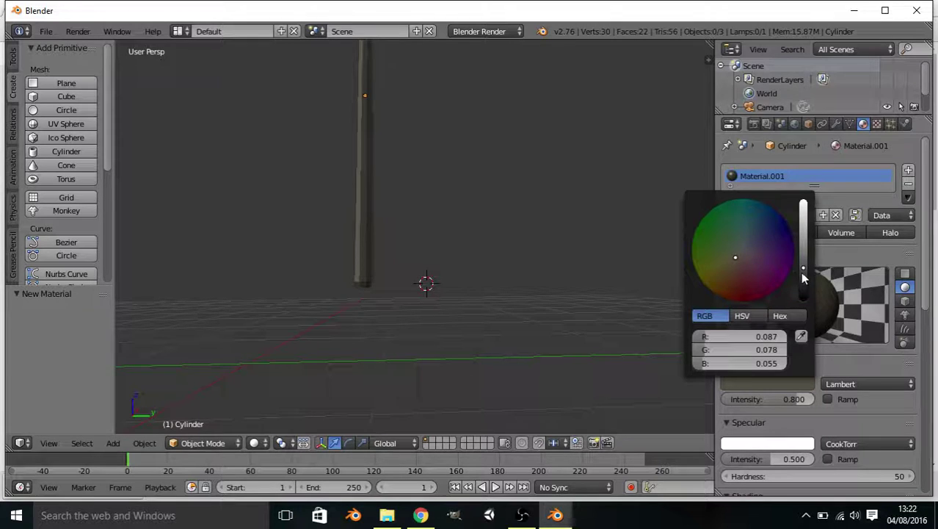
left_click_drag(803, 268, 803, 259)
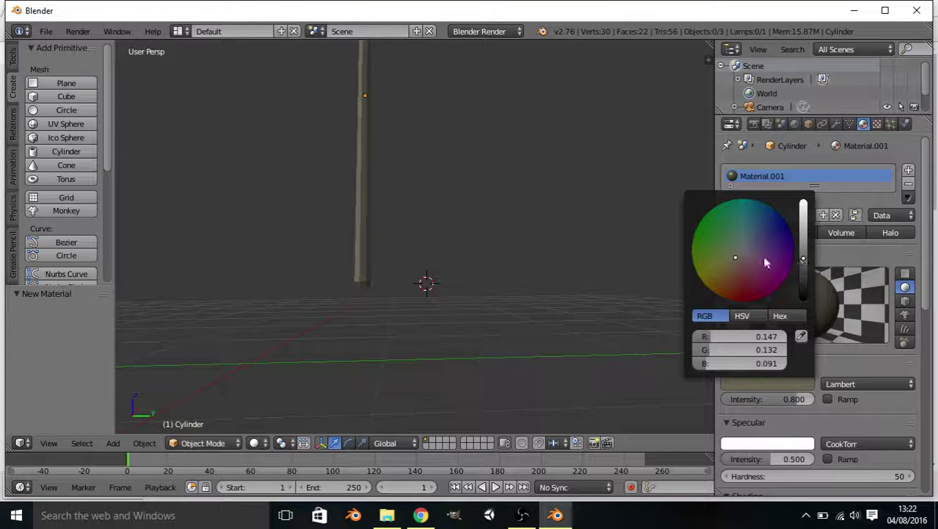
mouse_move(737, 265)
left_mouse_down()
mouse_move(717, 258)
mouse_move(732, 255)
left_mouse_up()
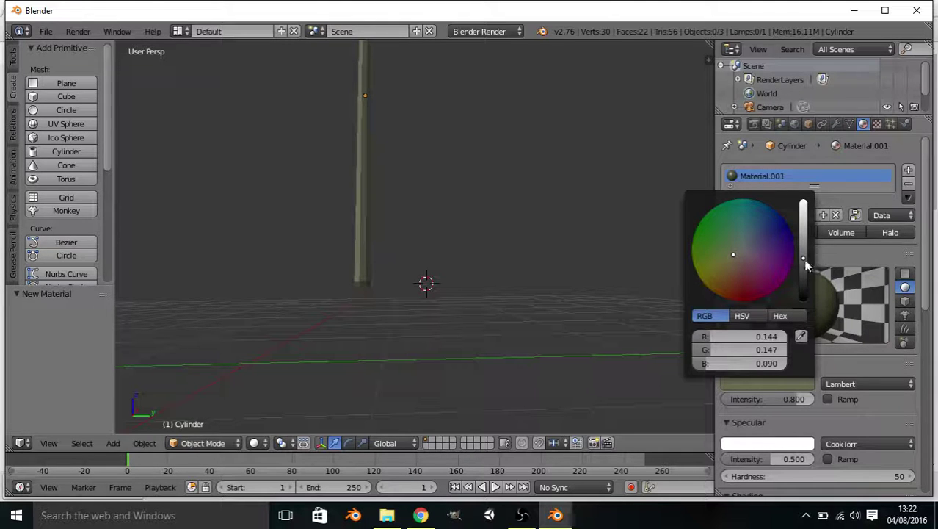
left_click_drag(803, 258, 803, 254)
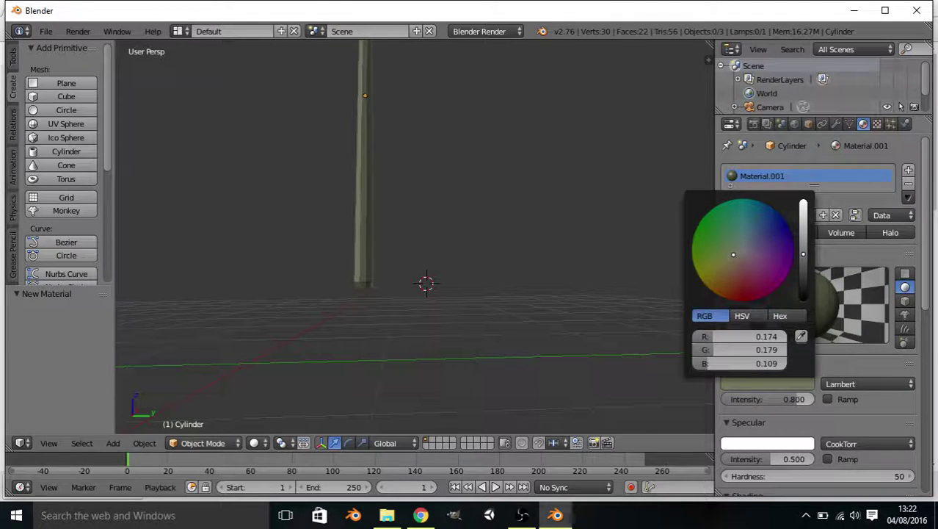
middle_click_drag(482, 91, 472, 108)
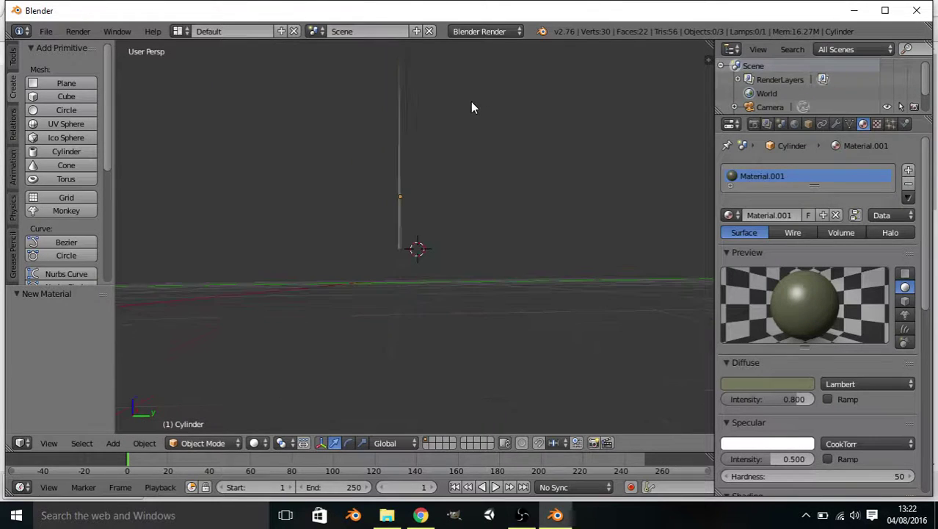
In Edit Mode, loop-cut a new edge ring partway up the shaft, bringing the mesh to 40 vertices
middle_click_drag(411, 114, 477, 251)
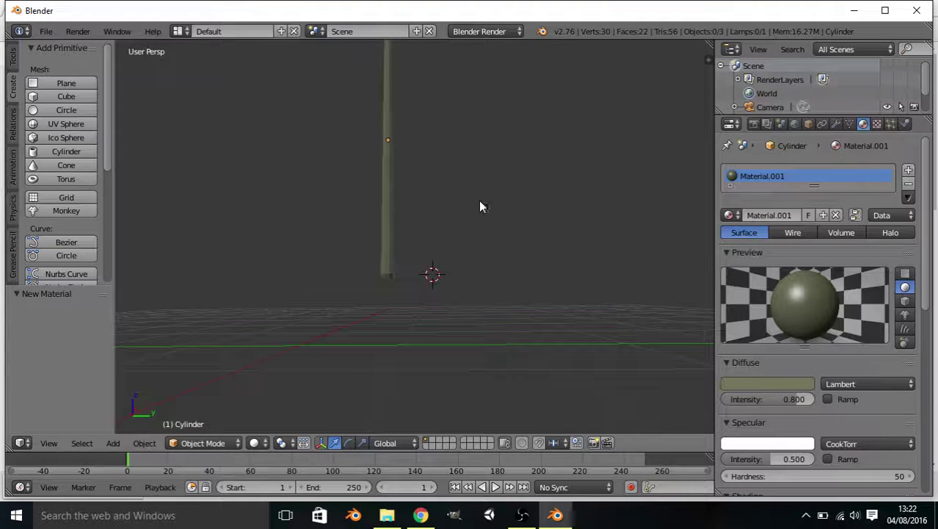
middle_click_drag(470, 196, 472, 314)
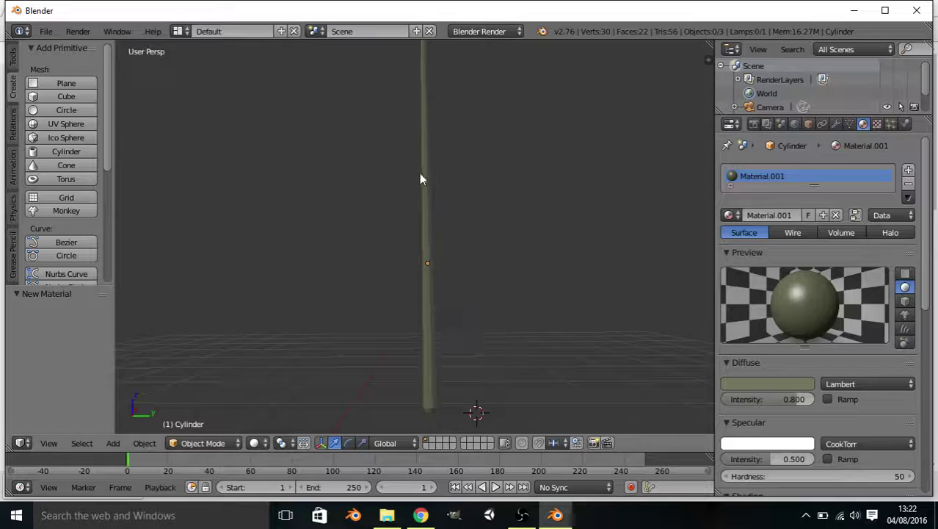
middle_click_drag(421, 178, 489, 182)
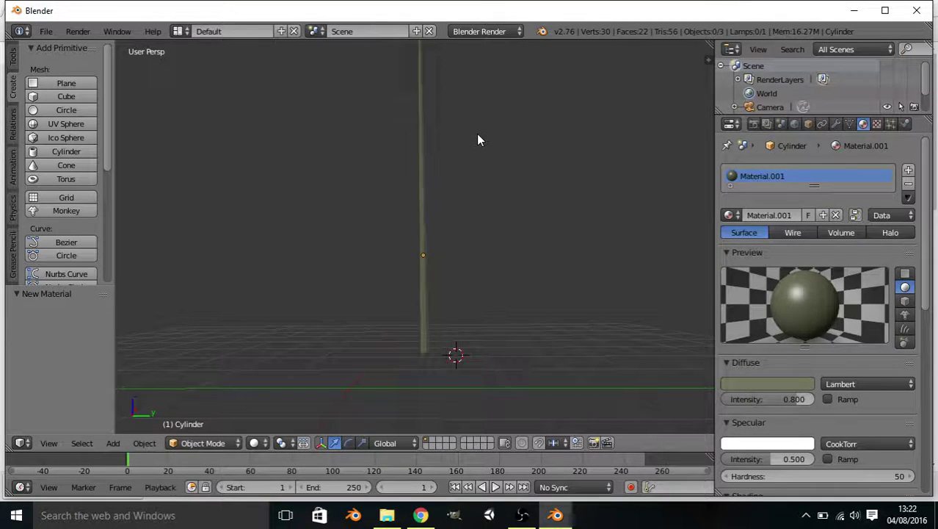
key("Tab")
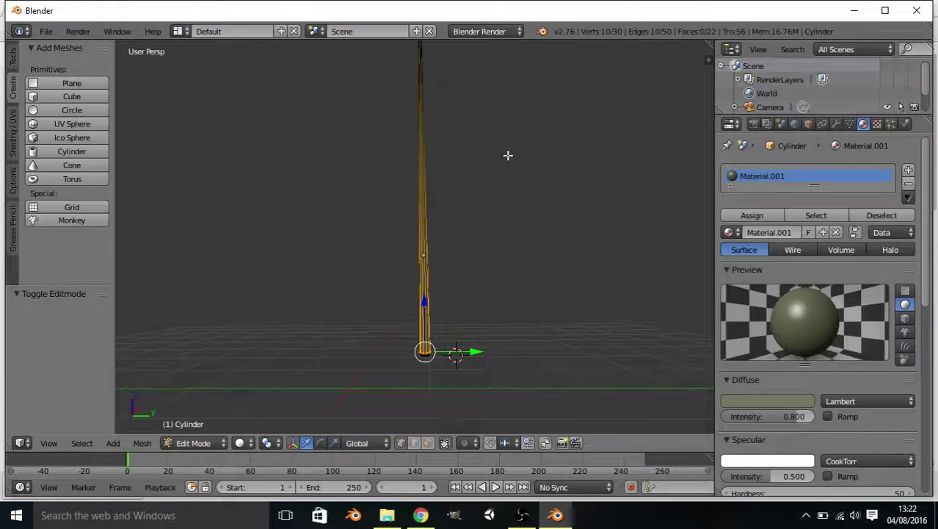
key("a")
middle_click_drag(465, 169, 448, 168)
key("ctrl+r")
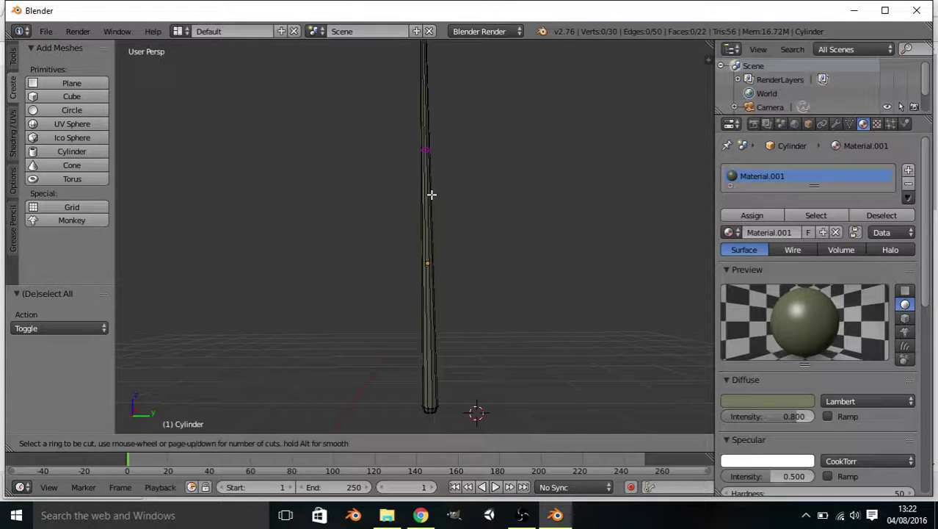
left_click(431, 194)
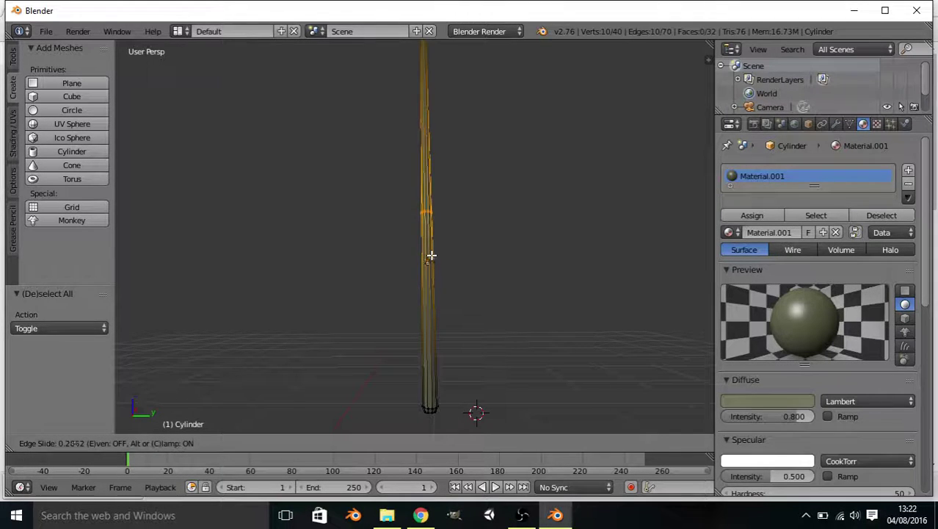
left_click(431, 254)
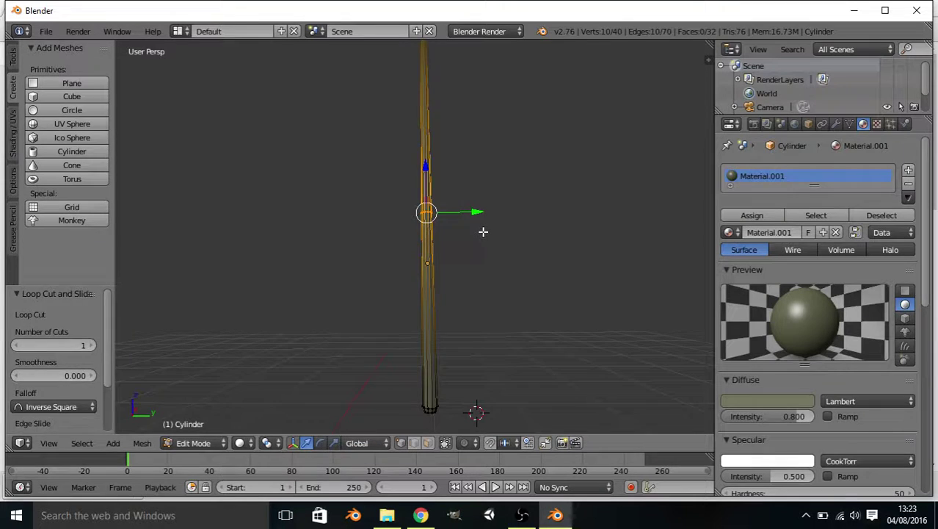
key("a")
middle_click_drag(483, 231, 503, 228)
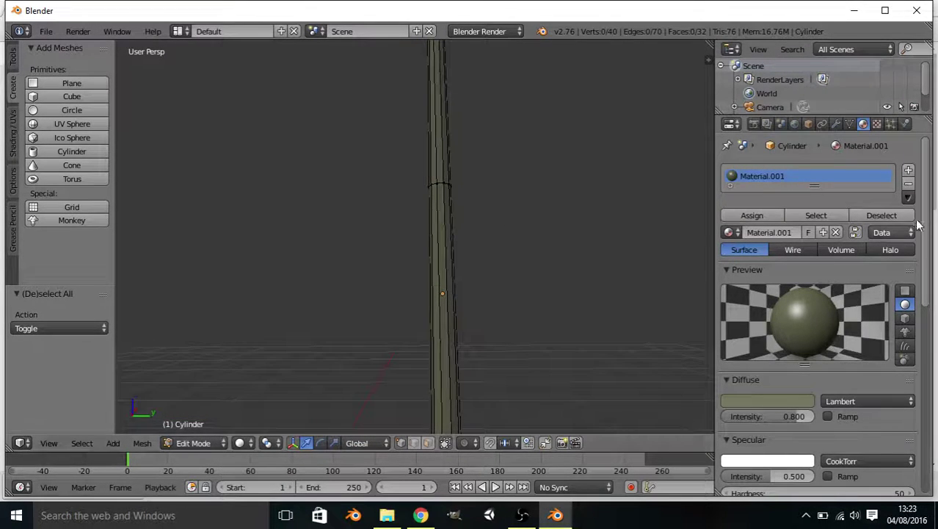
Add a second material slot holding a new pure black Material.002
left_click(909, 171)
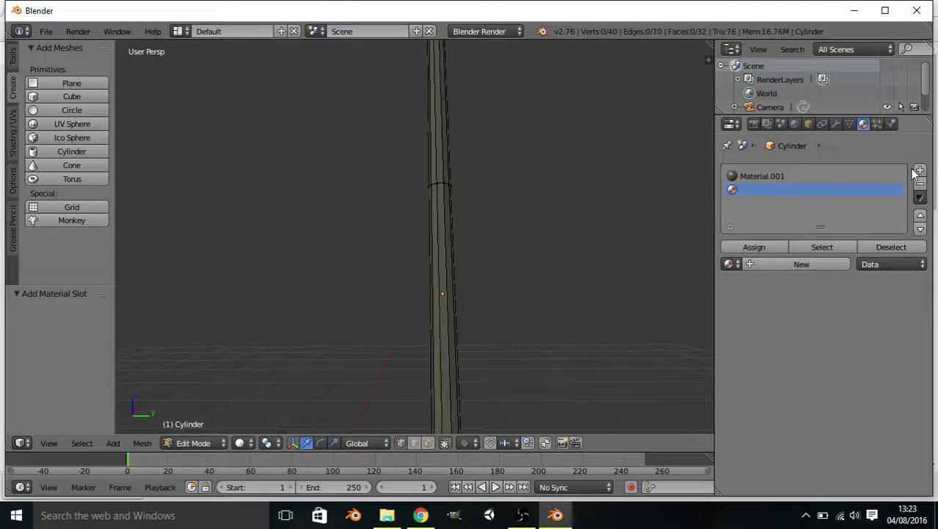
left_click(782, 264)
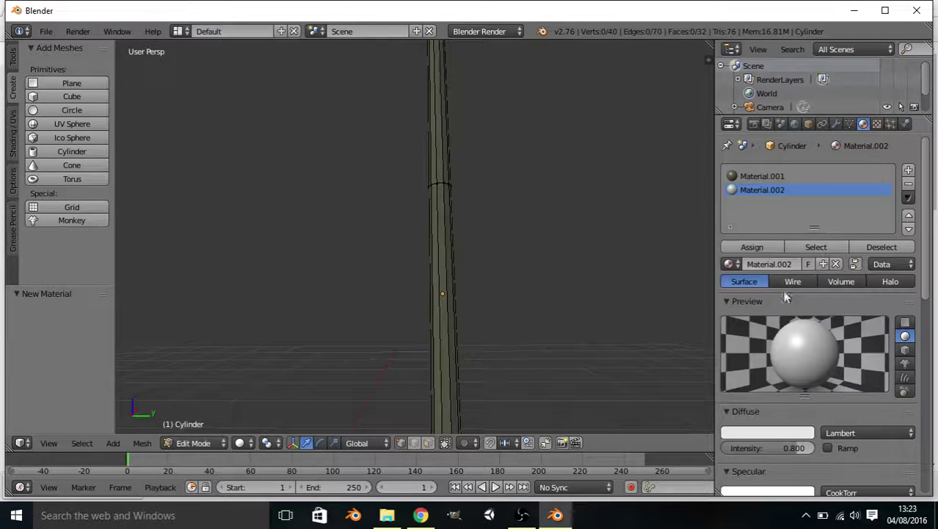
left_click(767, 432)
left_click_drag(803, 253, 803, 348)
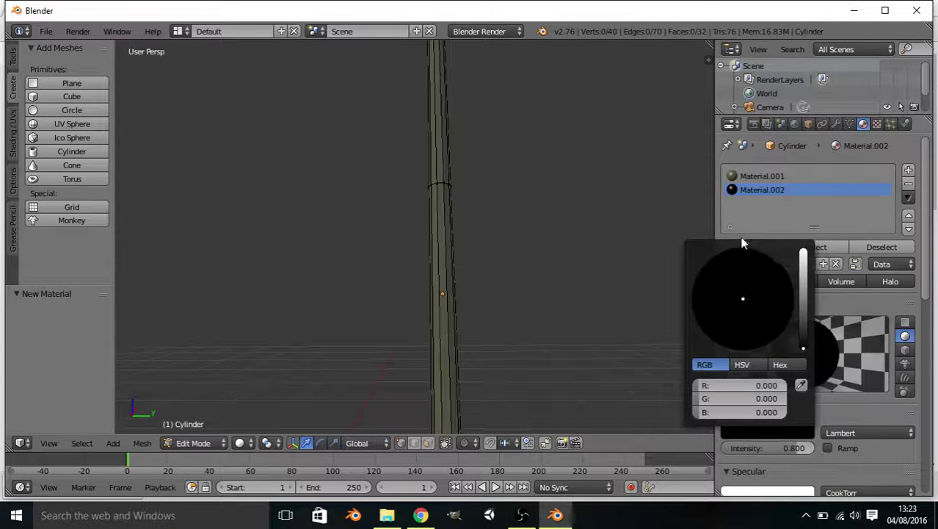
In vertex select and wireframe view, box-select the vertices of the cylinder's lower part
middle_click_drag(565, 230, 539, 263)
left_click(433, 441)
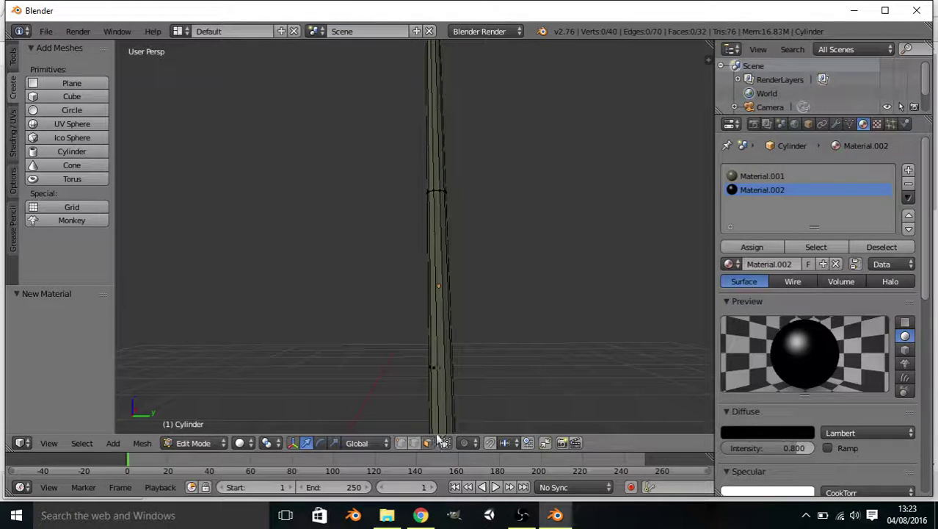
scroll(497, 301, "down", 3)
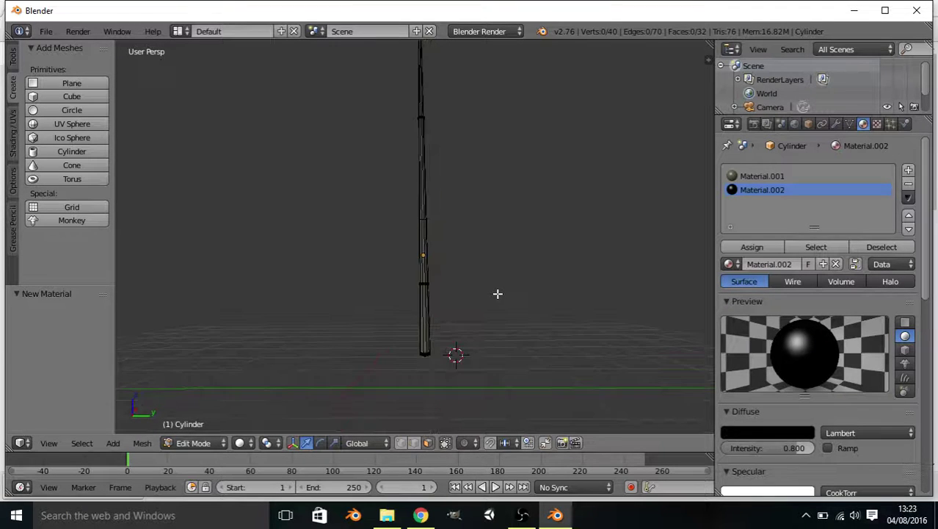
scroll(495, 295, "up", 5)
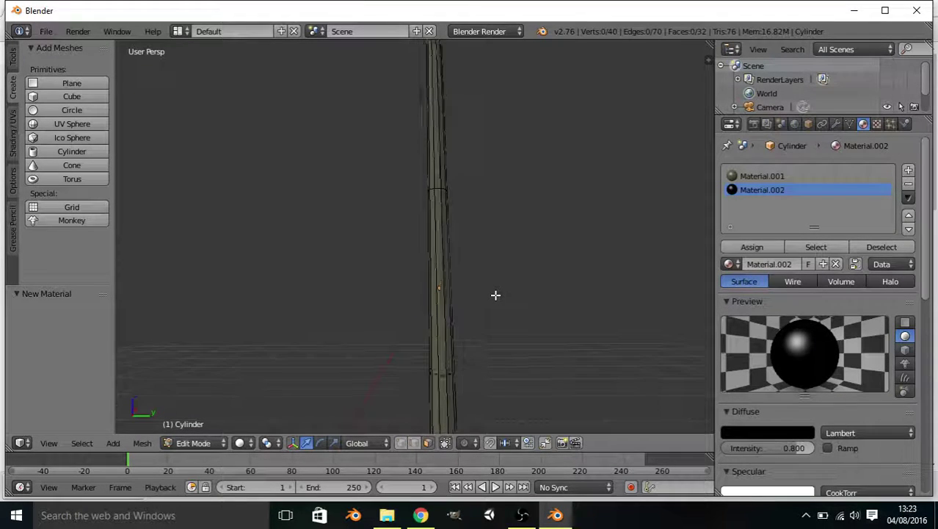
key("z")
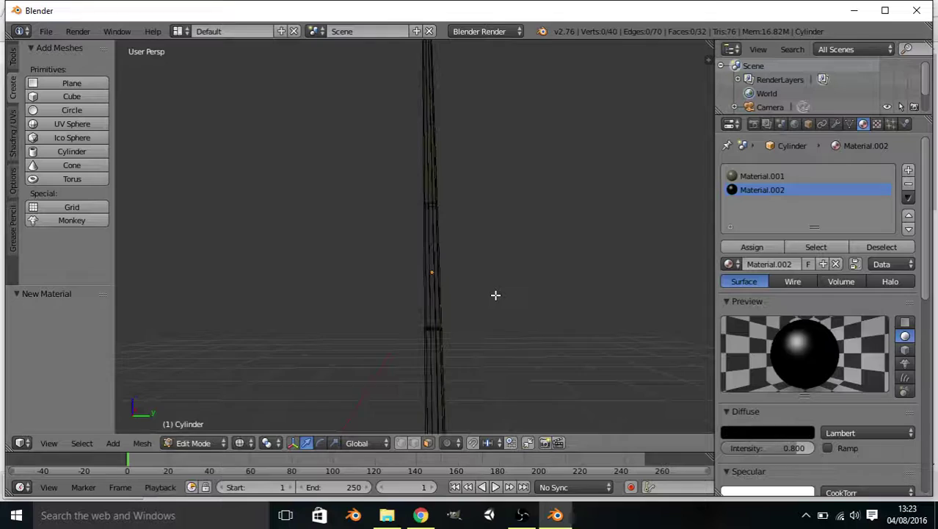
scroll(496, 297, "down", 4)
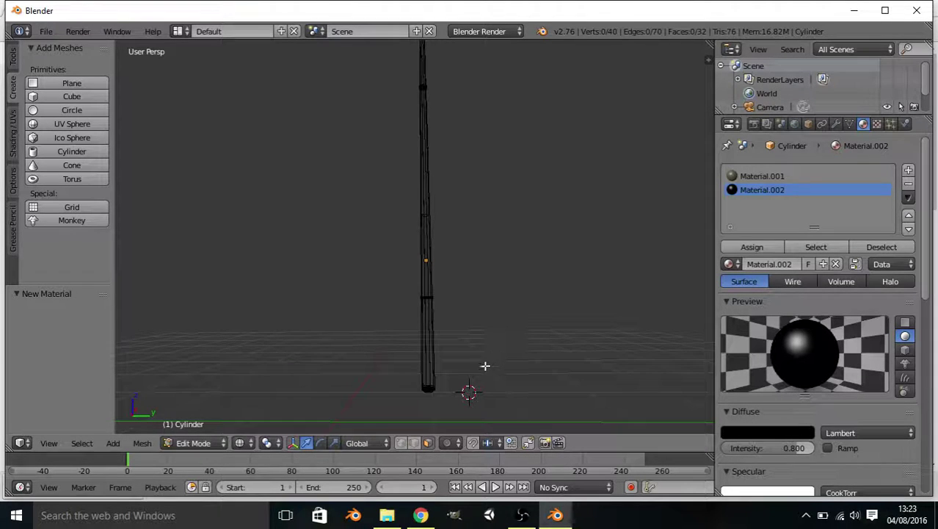
key("b")
left_click_drag(459, 402, 379, 218)
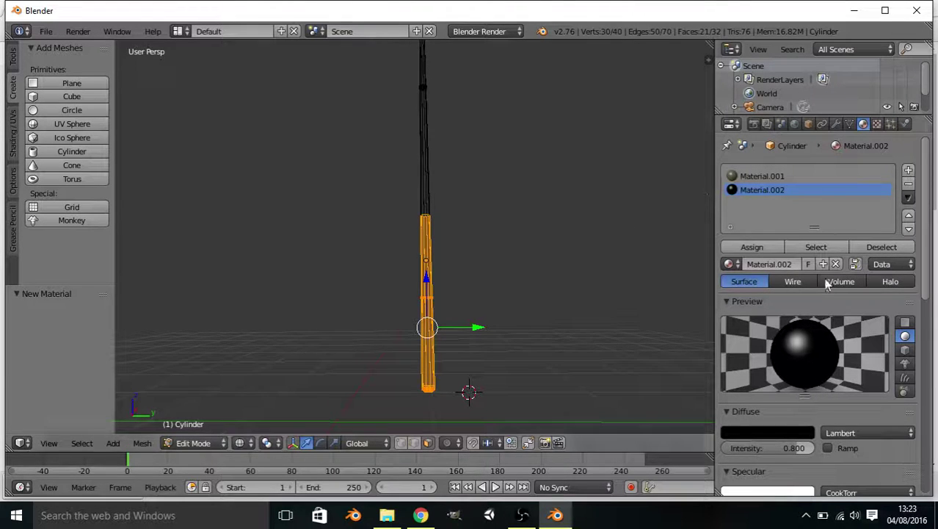
Assign the black Material.002 to the lower part and return to Object Mode
left_click(756, 247)
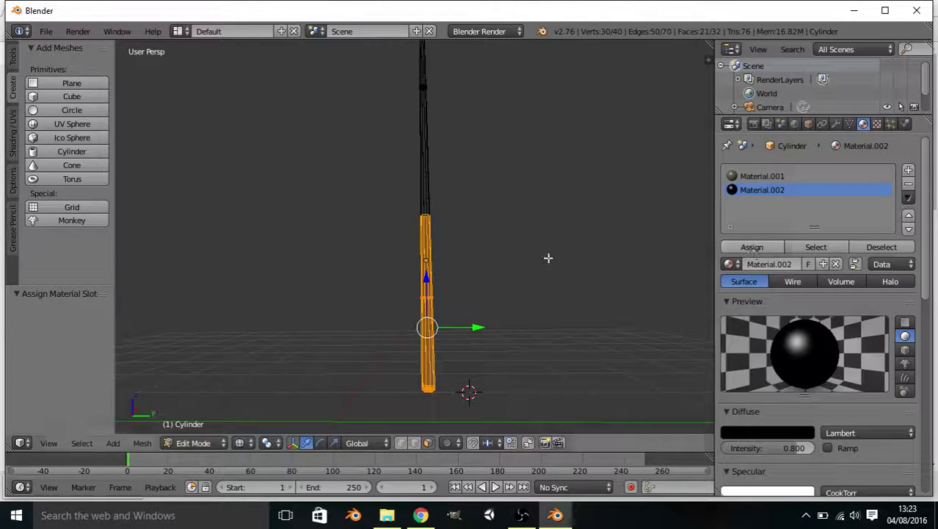
key("Tab")
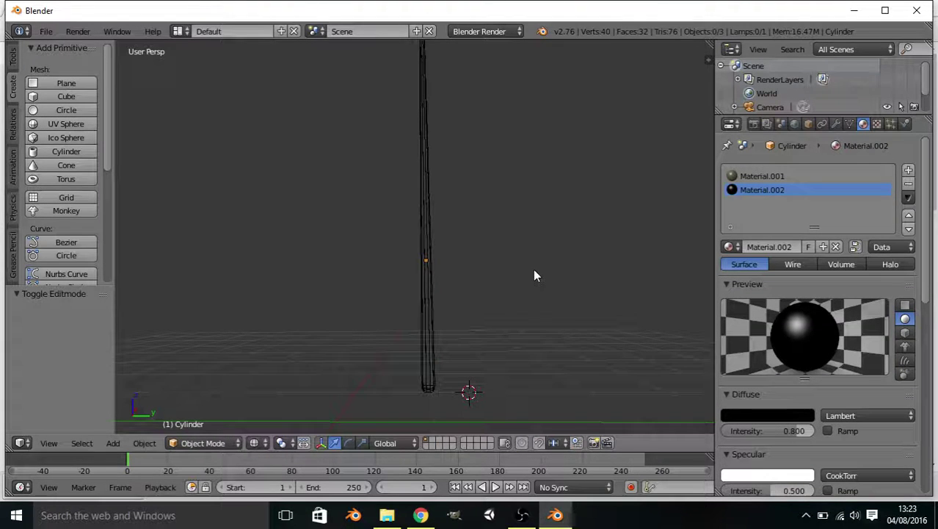
key("a")
scroll(469, 220, "down", 2)
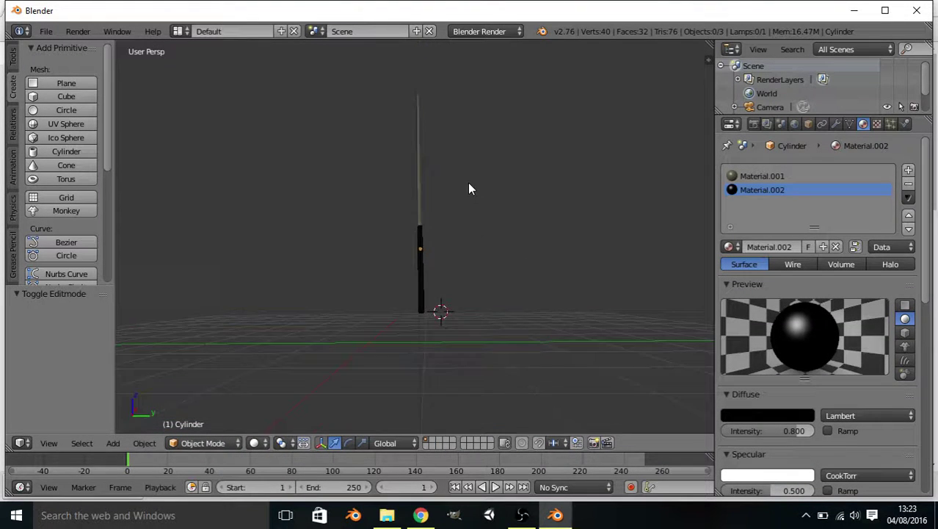
middle_click_drag(469, 185, 683, 128)
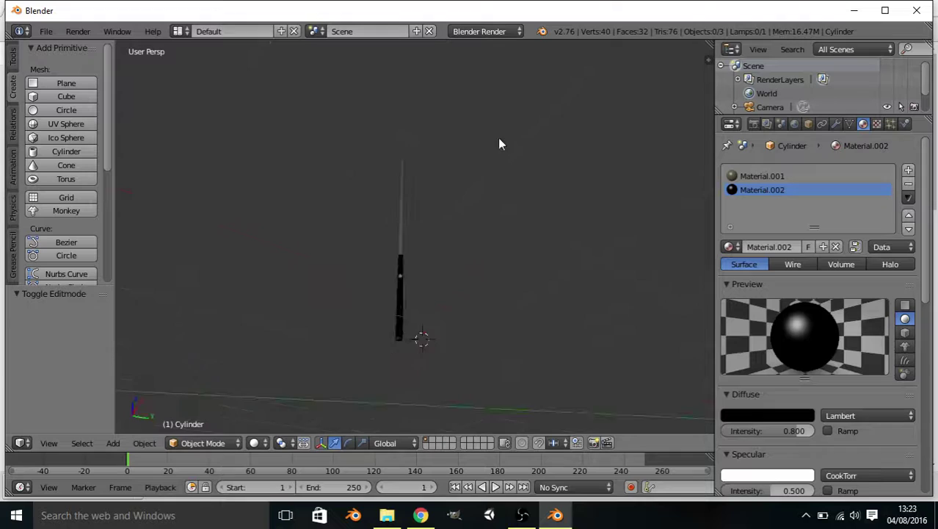
middle_click_drag(500, 144, 180, 307)
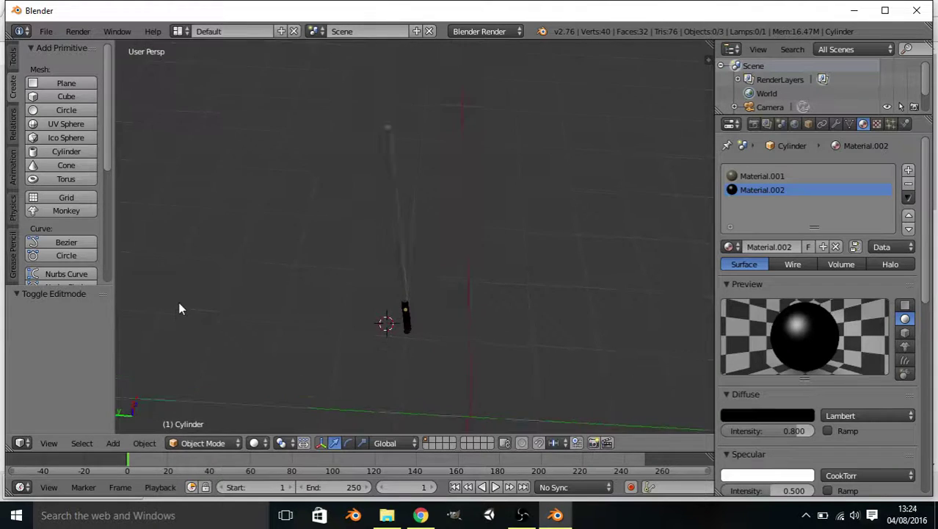
Scale the cylinder's top vertex ring to 0.578, then return to Object Mode
key("Tab")
right_click(383, 132, "alt")
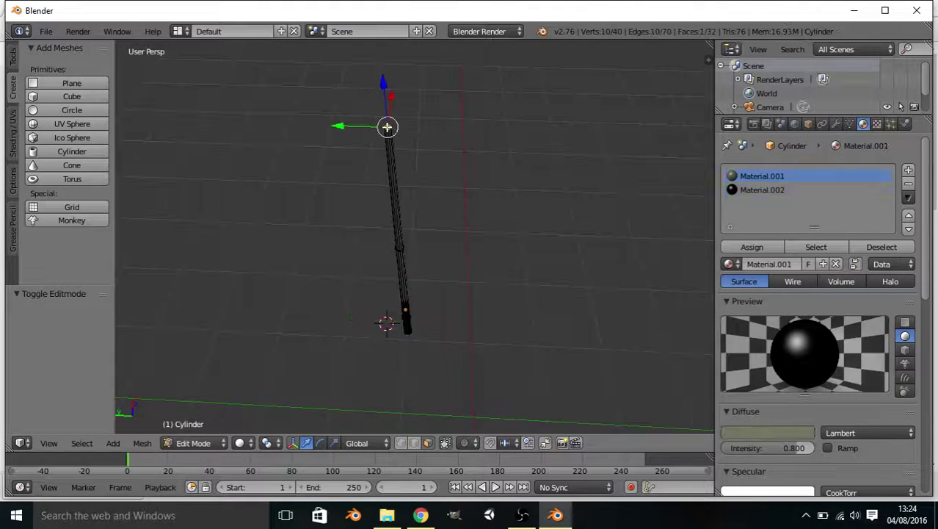
key("s")
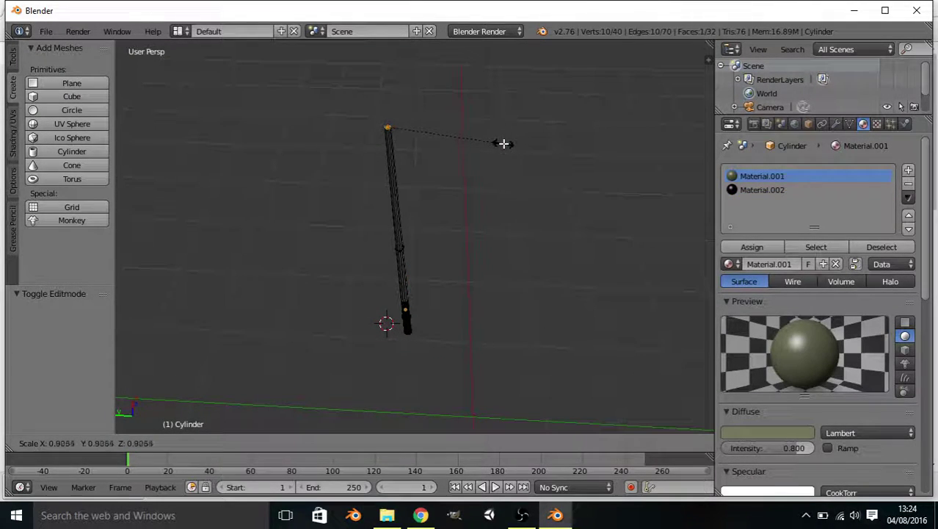
left_click(464, 138)
mouse_move(476, 162)
middle_mouse_down()
mouse_move(464, 195)
mouse_move(463, 181)
mouse_move(498, 304)
mouse_move(498, 222)
mouse_move(472, 176)
middle_mouse_up()
key("Tab")
middle_click_drag(498, 143, 482, 125)
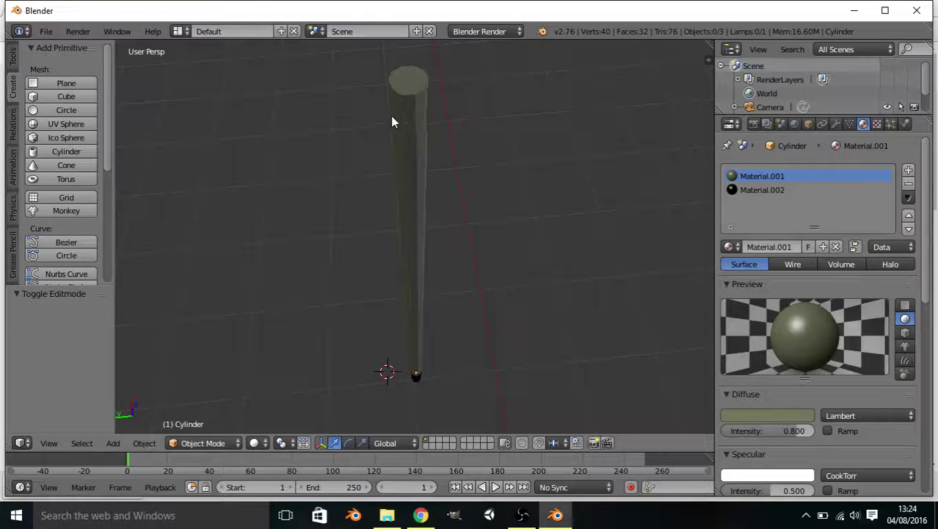
Loop-cut a new edge ring just below the cue's top end, bringing the mesh to 50 vertices
key("Tab")
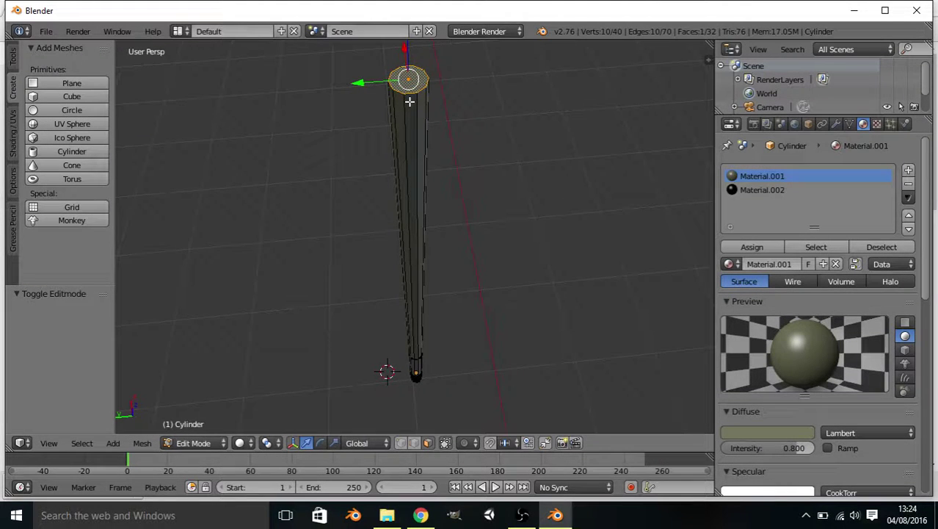
key("a")
key("ctrl+r")
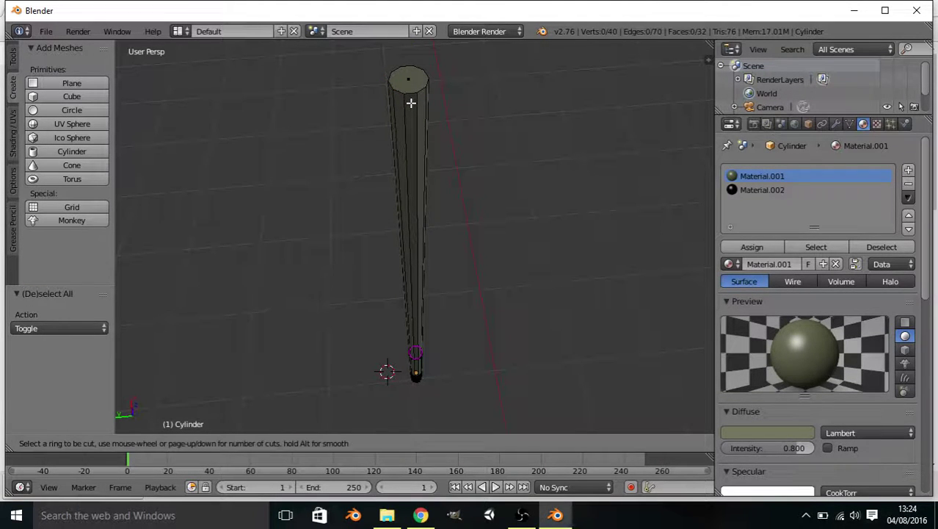
left_click(405, 119)
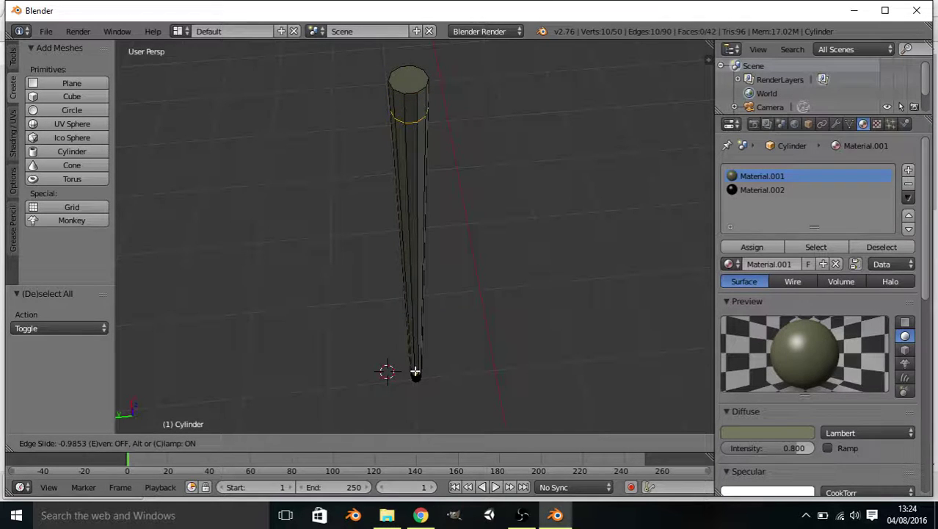
left_click(415, 371)
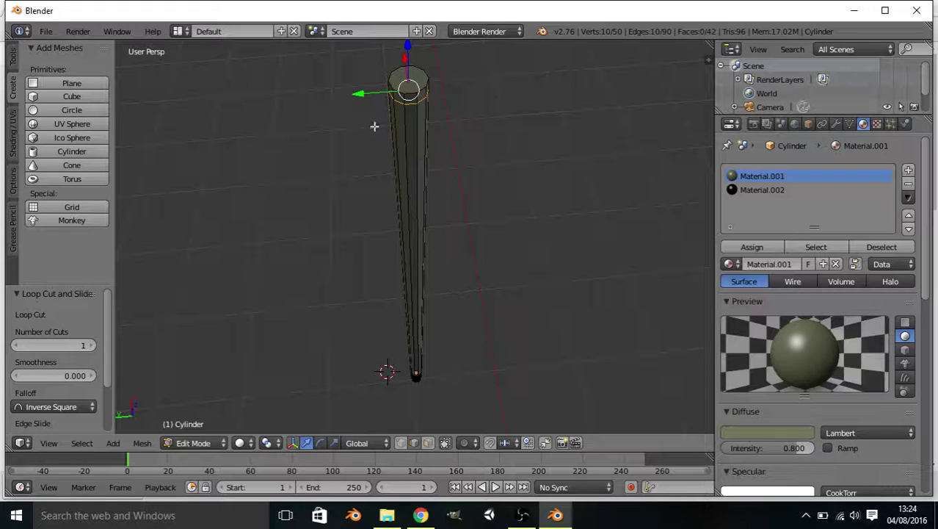
In face select mode, select the cue's top face and scale it to 0.646
left_click(427, 443)
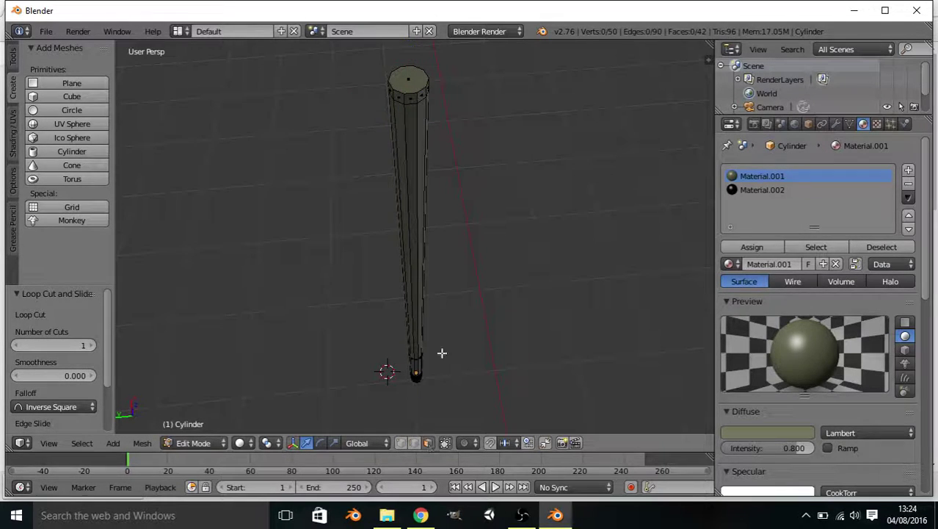
right_click(407, 79)
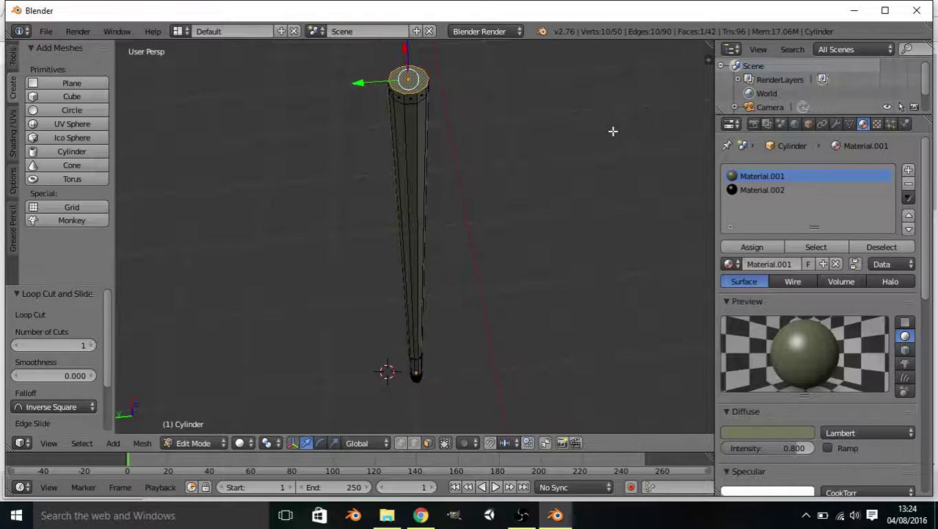
key("s")
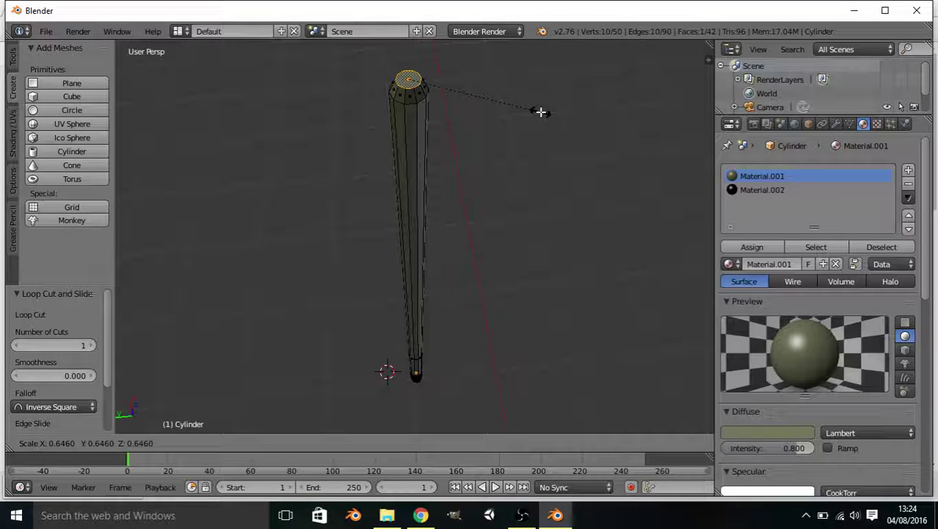
left_click(540, 111)
middle_click_drag(449, 77, 438, 101)
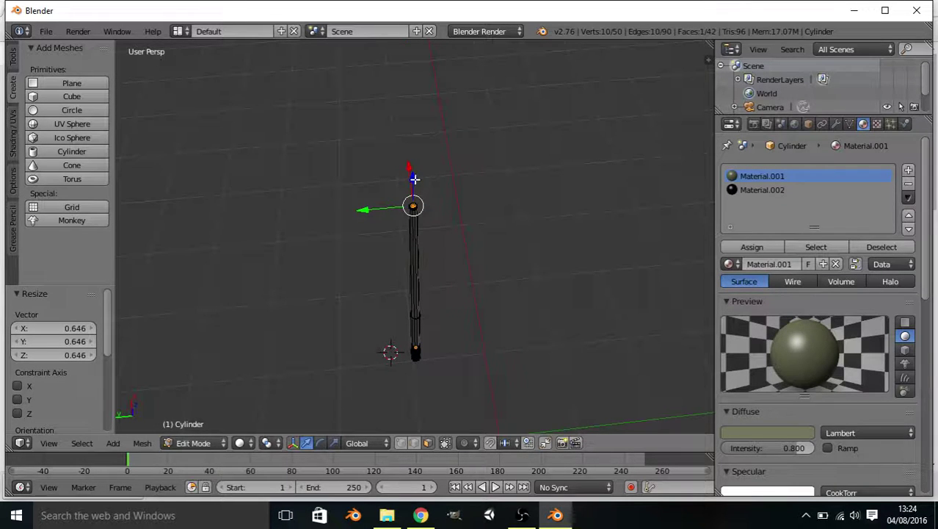
Nudge the top face along Z, leaving it 0.009 lower to flatten the tip
left_click_drag(414, 179, 416, 174)
middle_click_drag(450, 233, 450, 209)
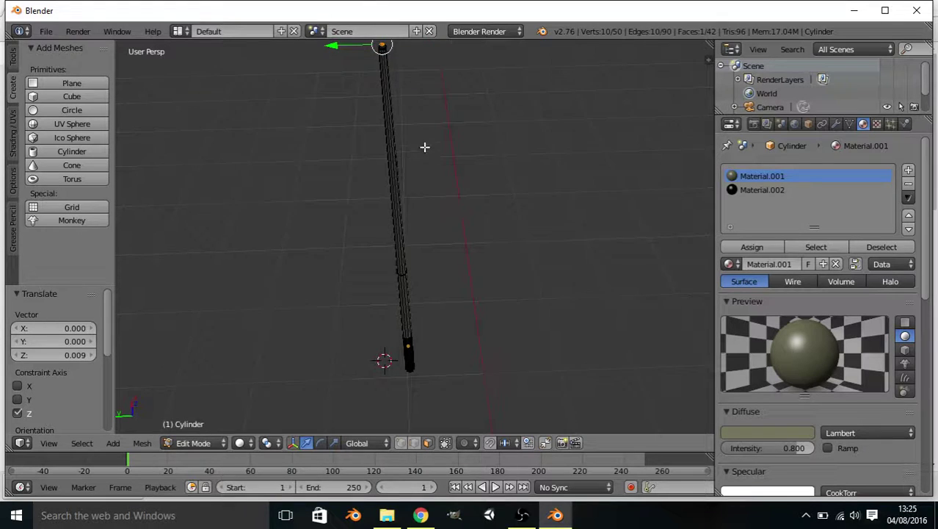
mouse_move(424, 147)
middle_mouse_down()
mouse_move(425, 117)
mouse_move(419, 126)
mouse_move(433, 150)
middle_mouse_up()
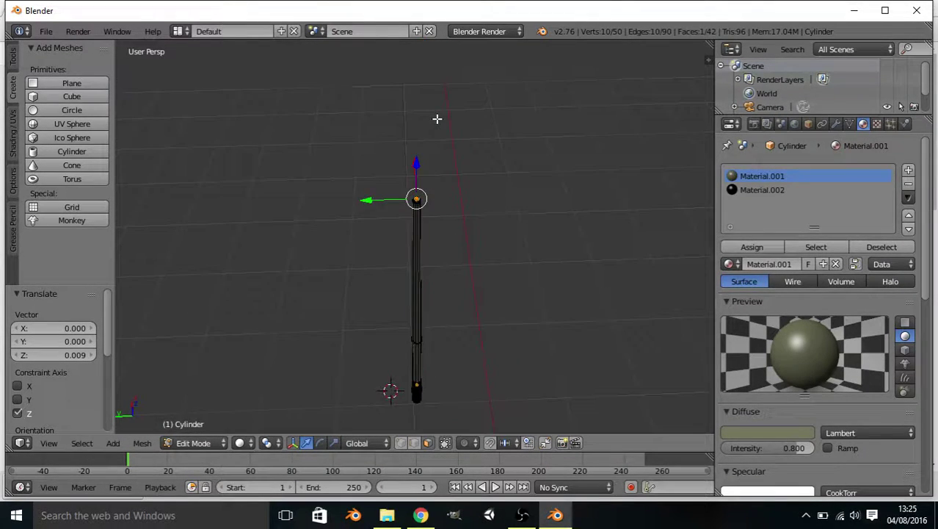
middle_click_drag(444, 110, 452, 138)
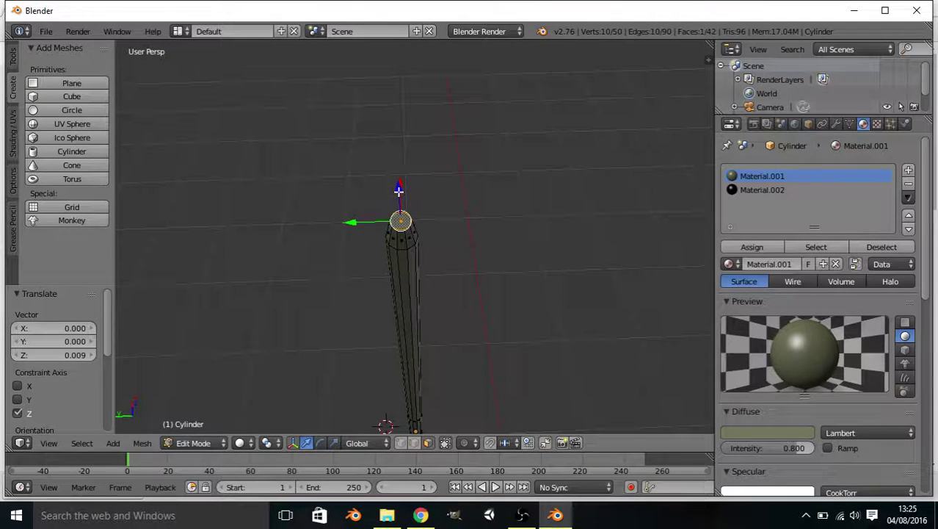
left_click_drag(399, 190, 403, 201)
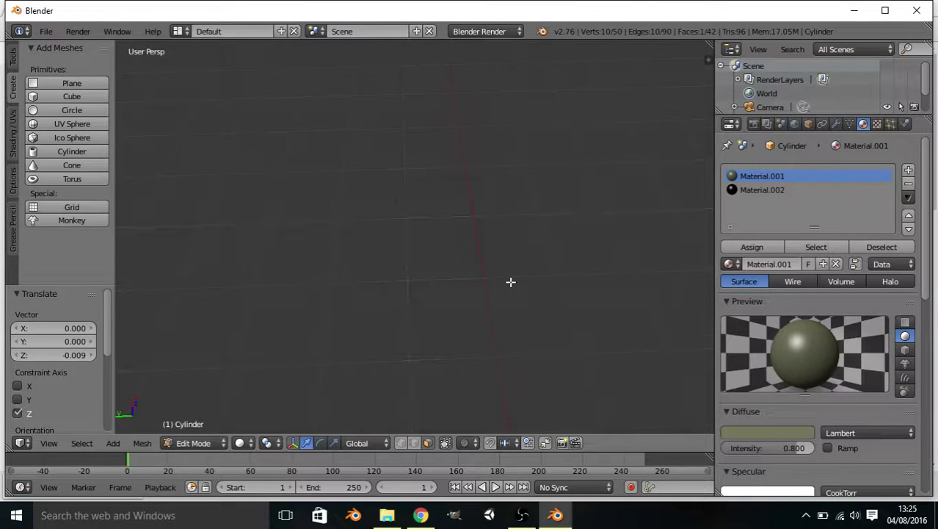
mouse_move(508, 278)
middle_mouse_down()
mouse_move(488, 155)
mouse_move(507, 226)
mouse_move(505, 274)
middle_mouse_up()
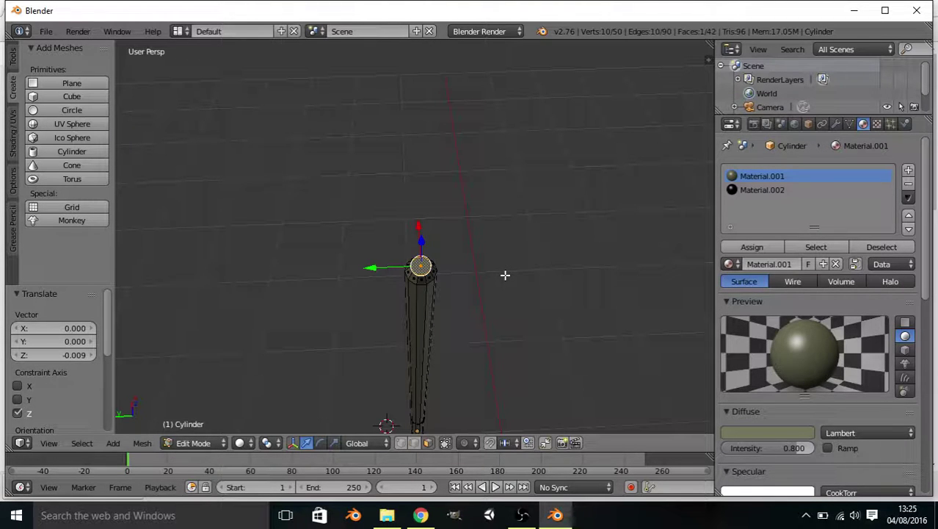
Orbit to a side view of the cue and switch to wireframe display
middle_click_drag(505, 284, 500, 198)
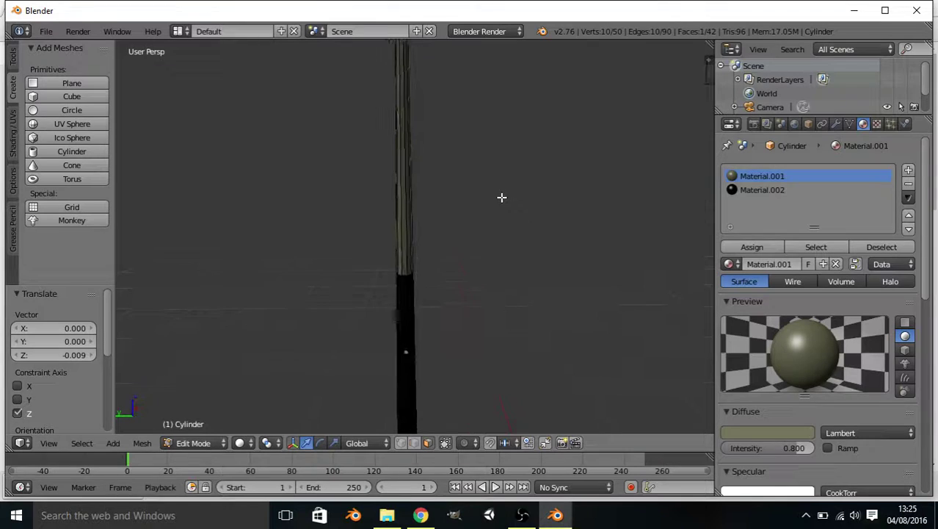
middle_click_drag(461, 123, 470, 345)
middle_click_drag(471, 222, 474, 222)
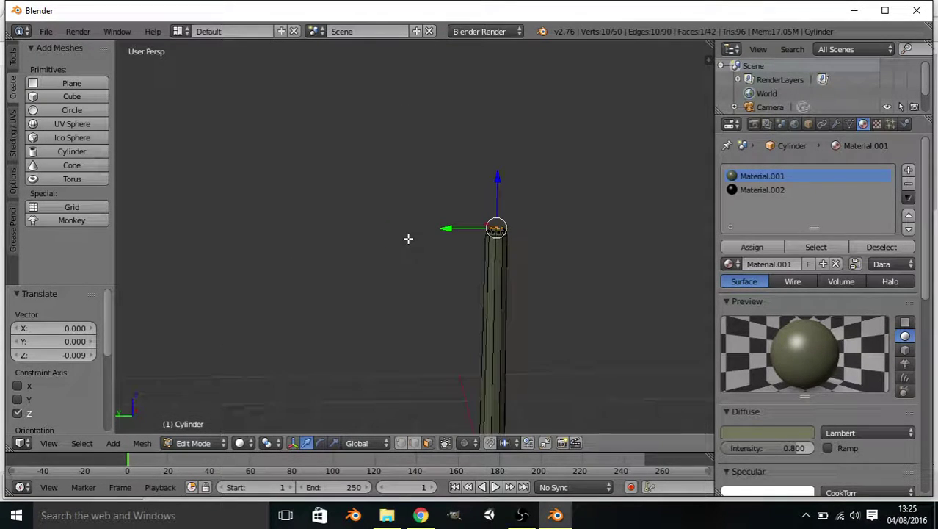
middle_click_drag(425, 242, 459, 274)
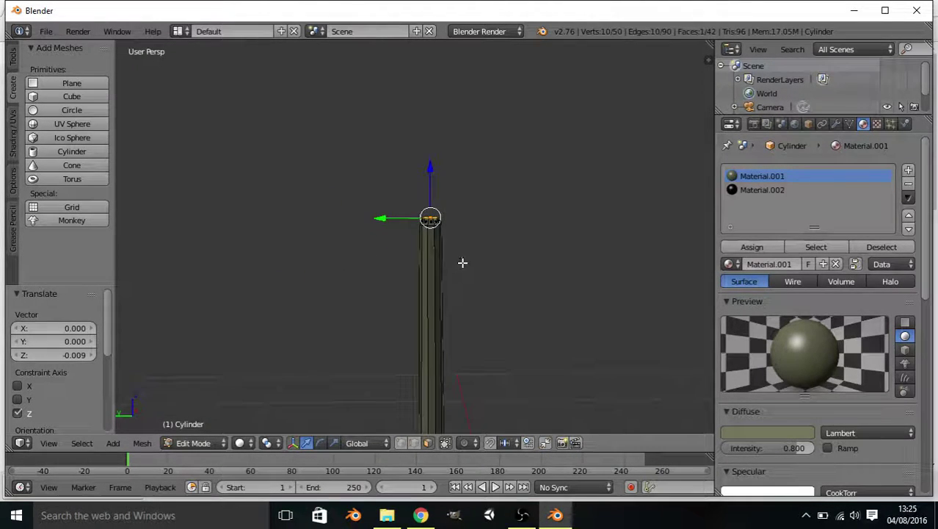
key("z")
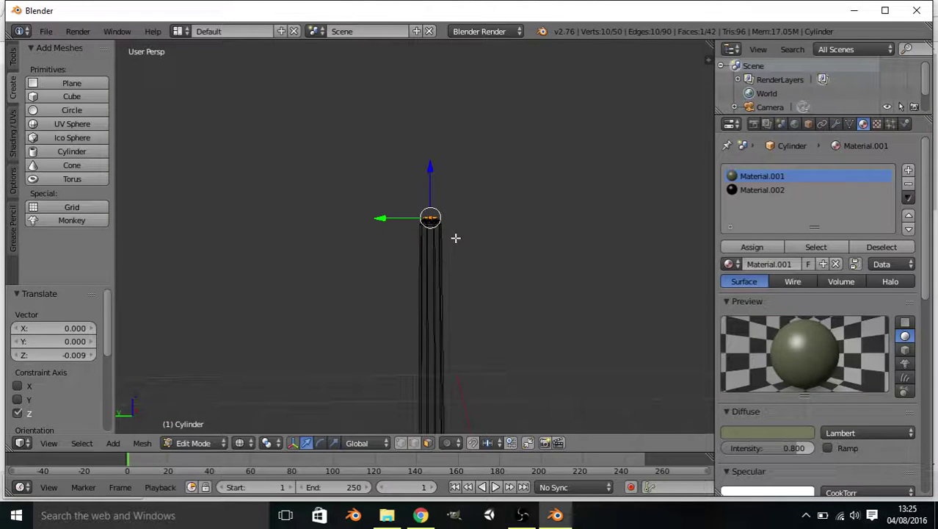
Enable face select mode, undoing an accidental move of the top face
left_click(428, 443)
key("b")
key("Escape")
key("g")
left_click(439, 218)
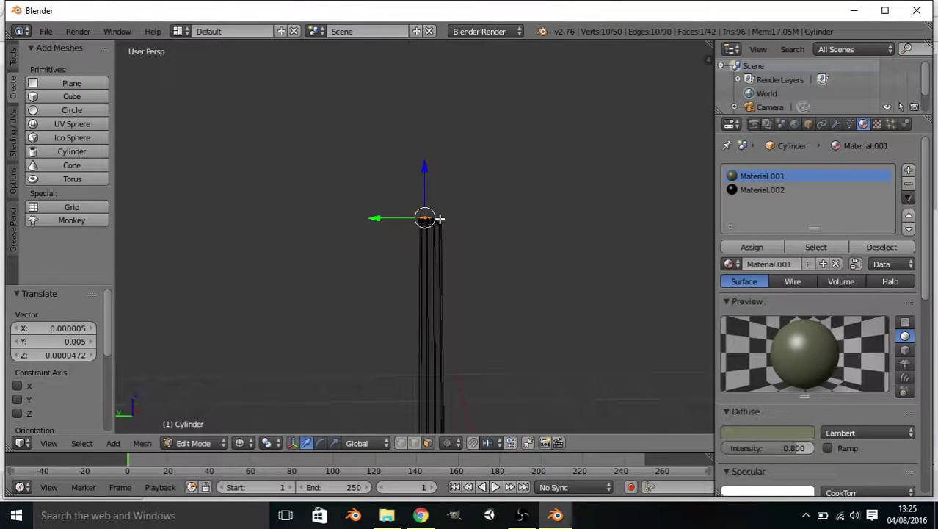
key("ctrl+z")
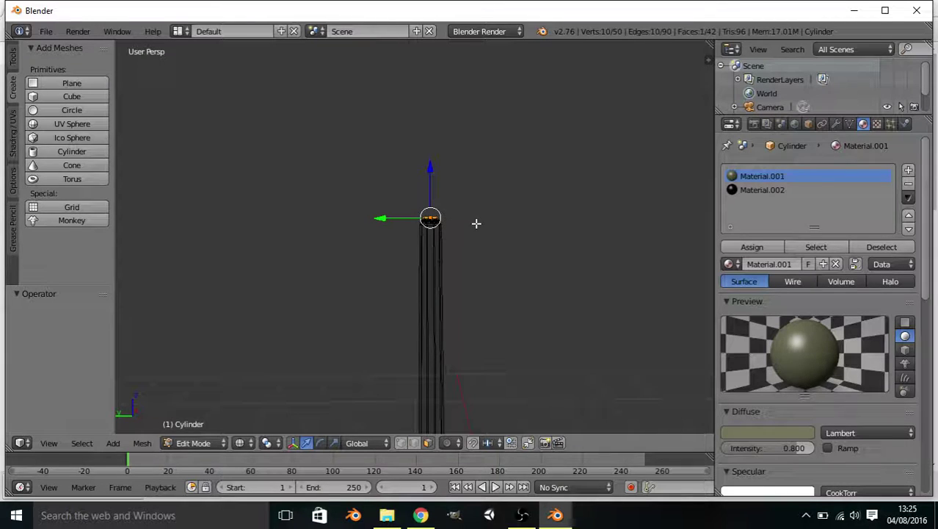
Deselect all and box-select the faces at the cue's top end
key("a")
key("b")
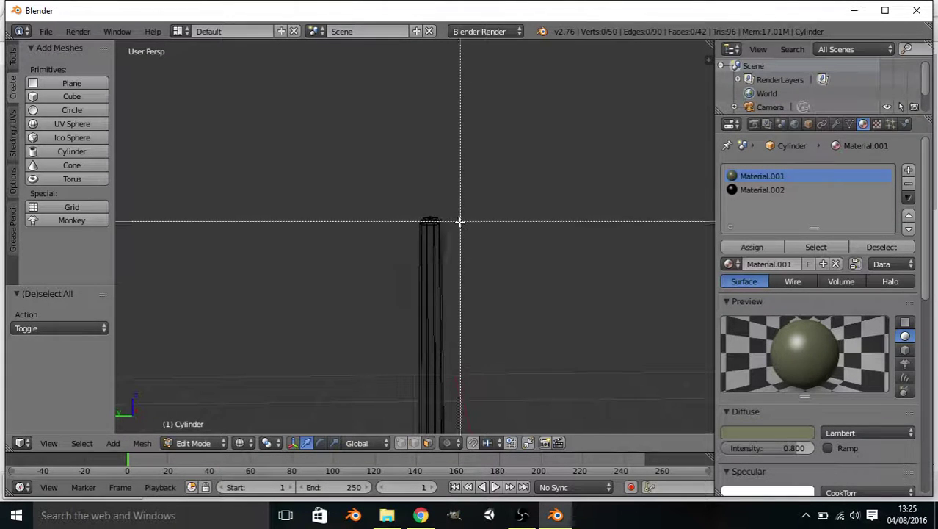
left_click_drag(446, 219, 411, 211)
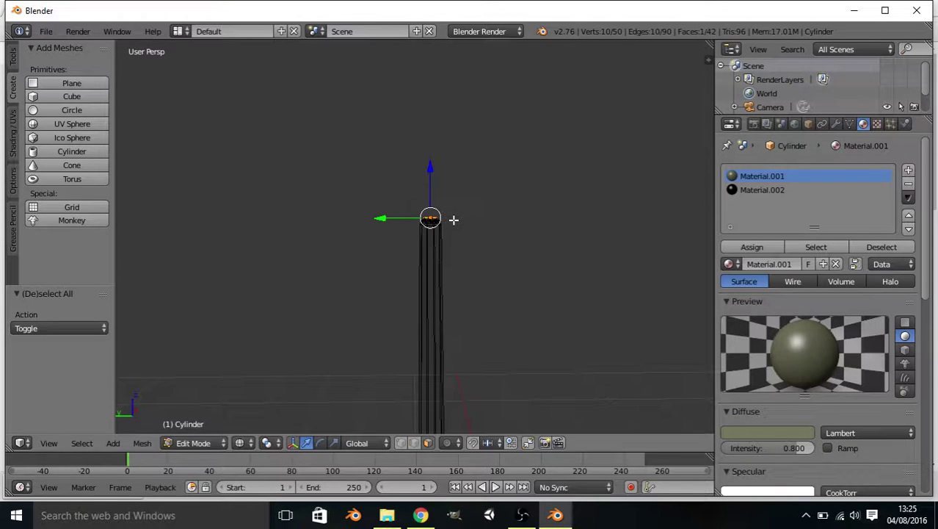
key("a")
key("b")
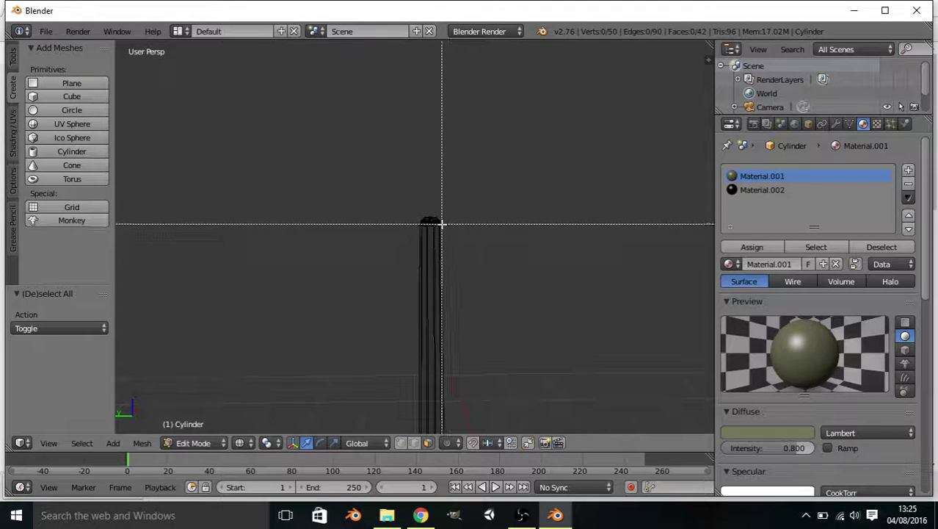
key("Escape")
left_click_drag(436, 221, 419, 205)
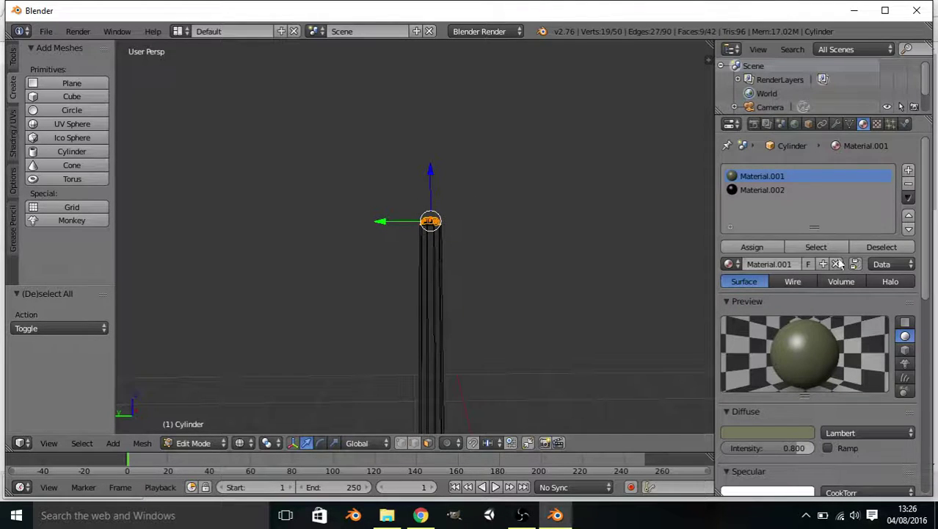
Add a third slot with a new blue Material.003 and assign it to the selected top faces
left_click(907, 171)
left_click(771, 263)
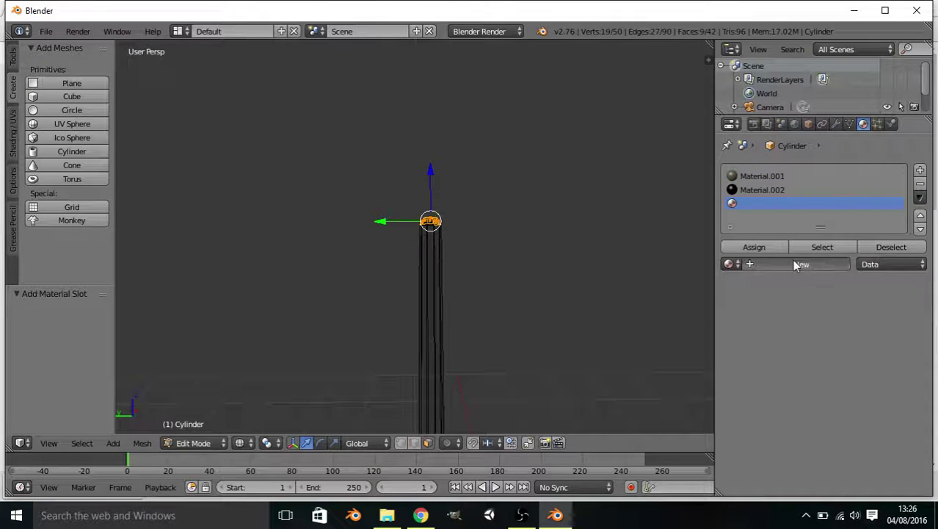
left_click(777, 433)
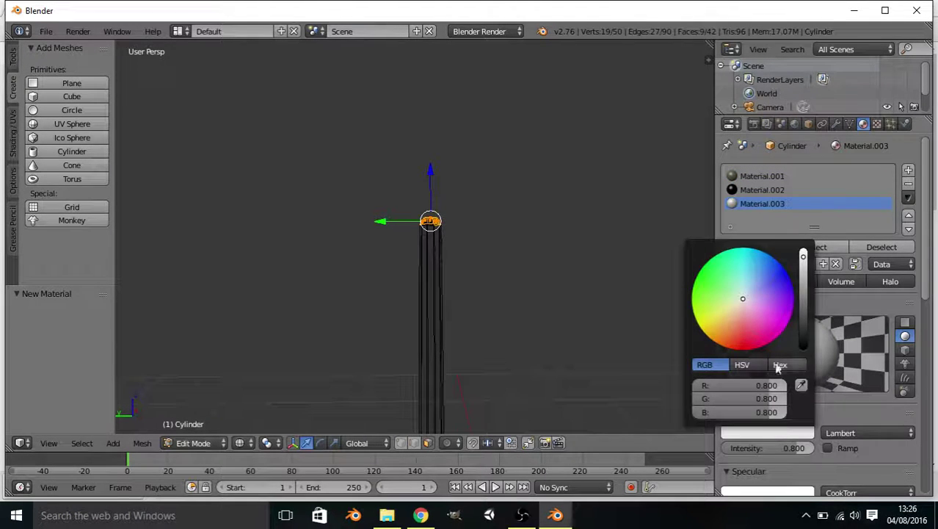
left_click_drag(743, 305, 803, 267)
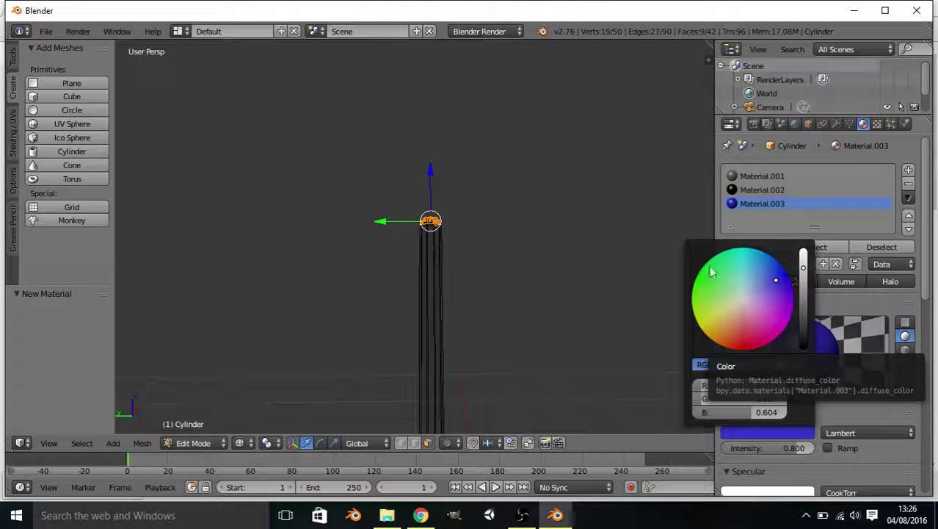
left_click(756, 247)
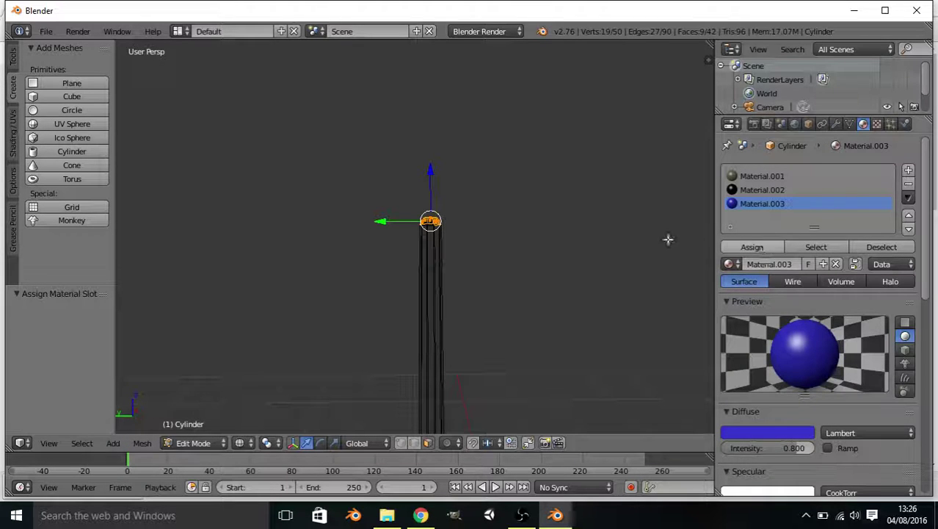
Return to solid shading, reselect the cue, and select its top face in Edit Mode
key("Tab")
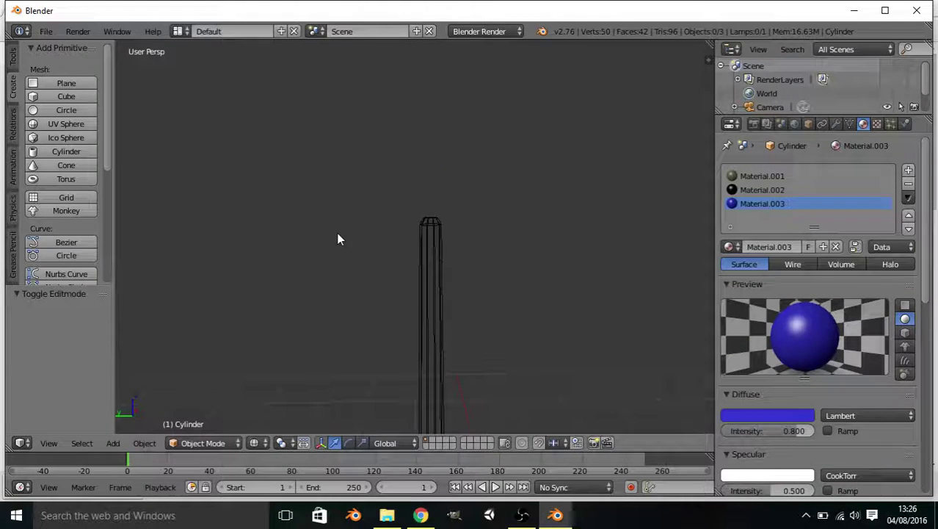
key("z")
middle_click_drag(424, 292, 371, 260)
right_click(463, 222)
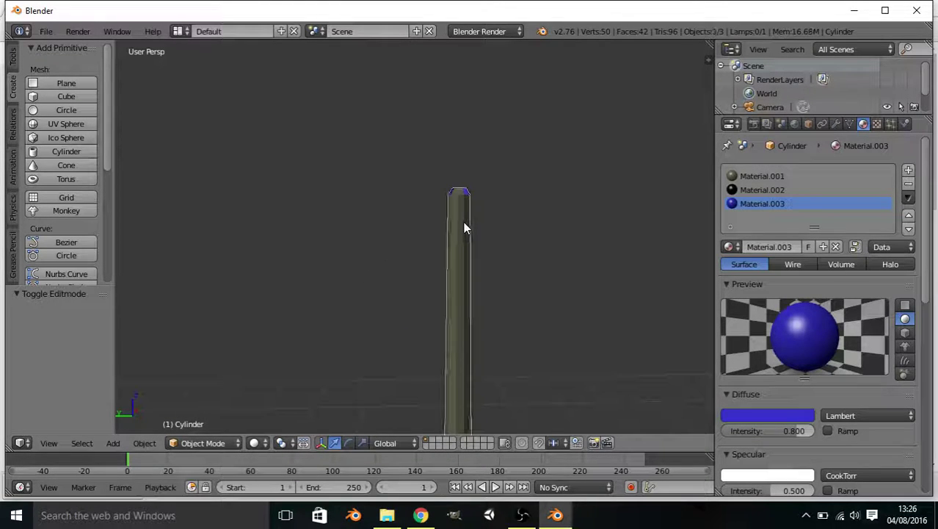
key("Tab")
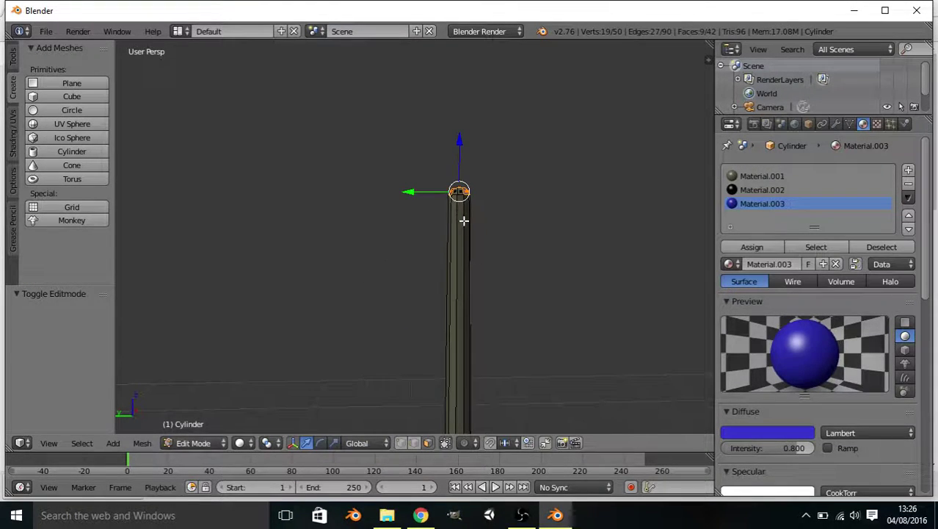
right_click(461, 199)
right_click(459, 191)
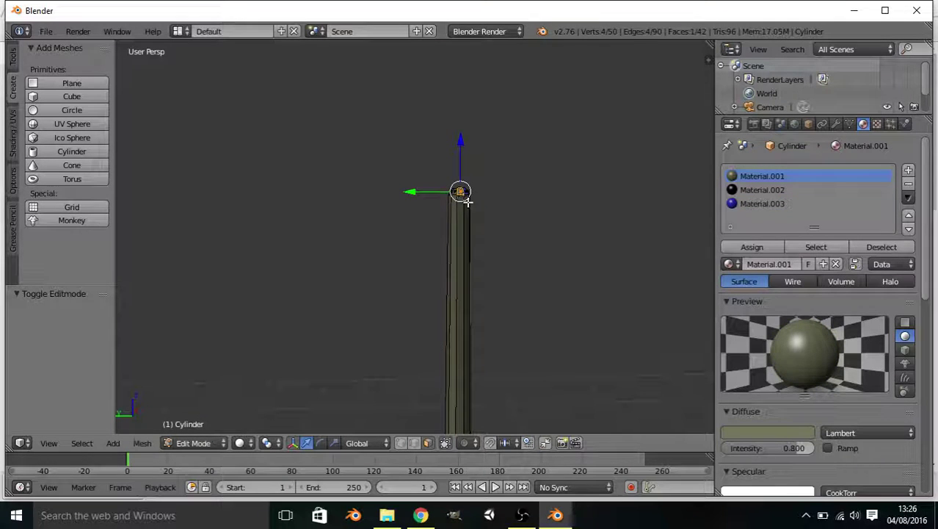
middle_click_drag(530, 231, 549, 259)
middle_click_drag(589, 363, 561, 352)
middle_click_drag(375, 301, 405, 302)
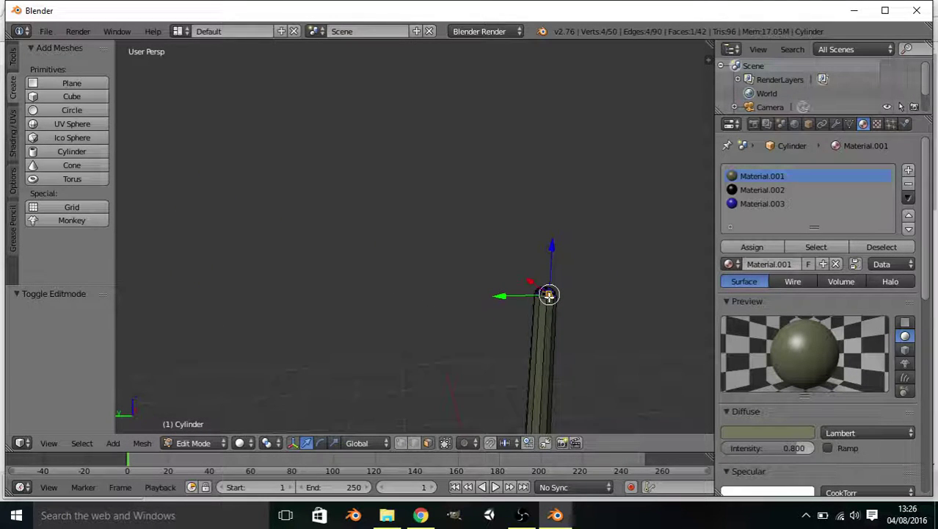
Assign blue Material.003 to the top face and return to Object Mode to view the cue
left_click(748, 248)
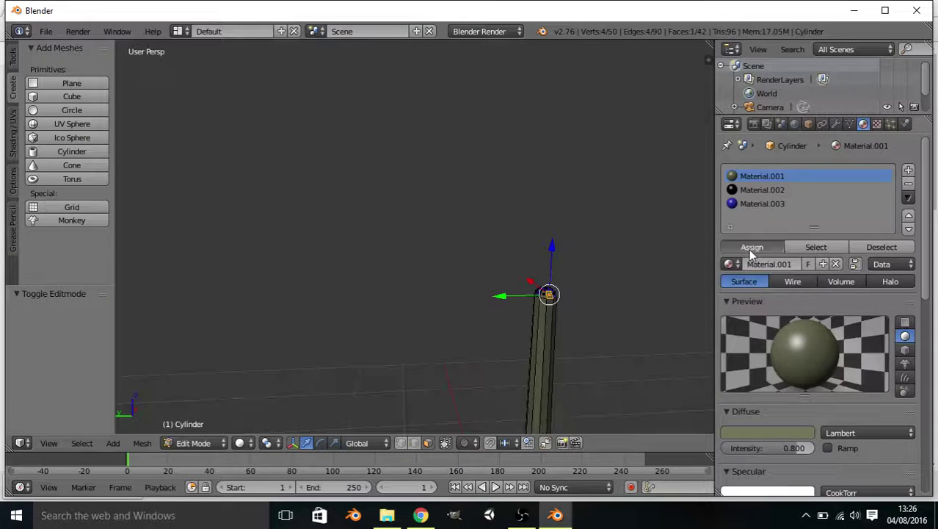
left_click(739, 207)
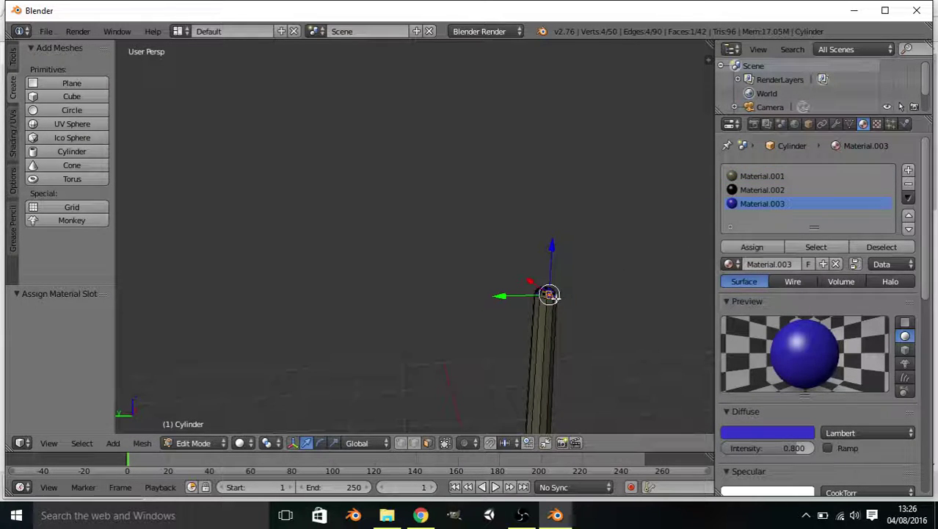
right_click(544, 294)
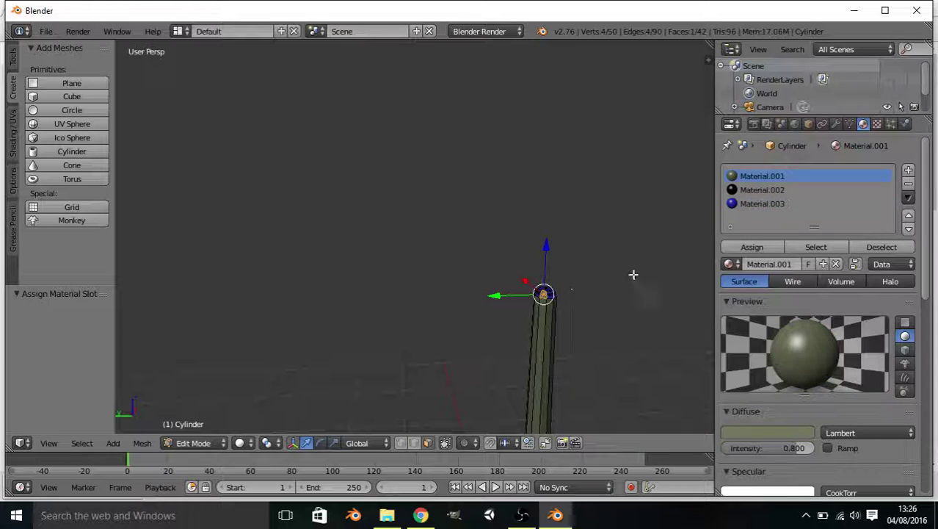
left_click(756, 205)
left_click(750, 246)
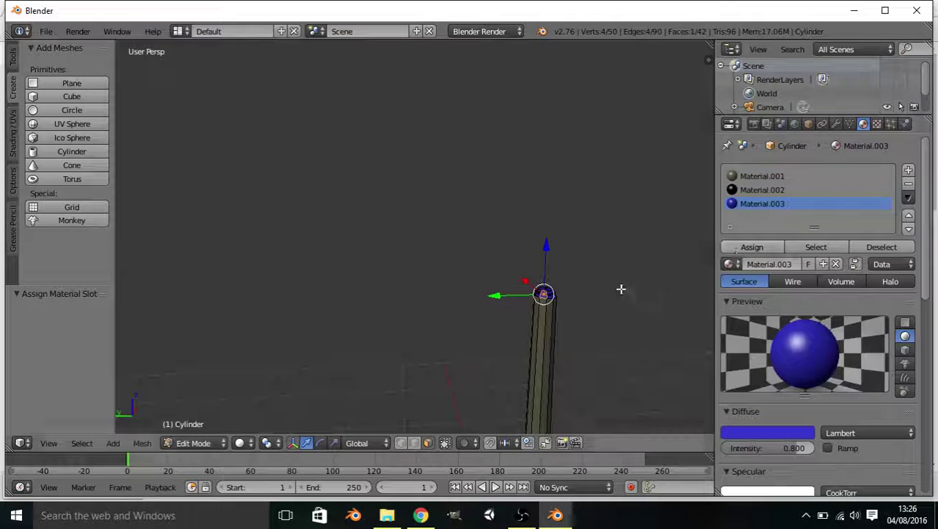
key("Tab")
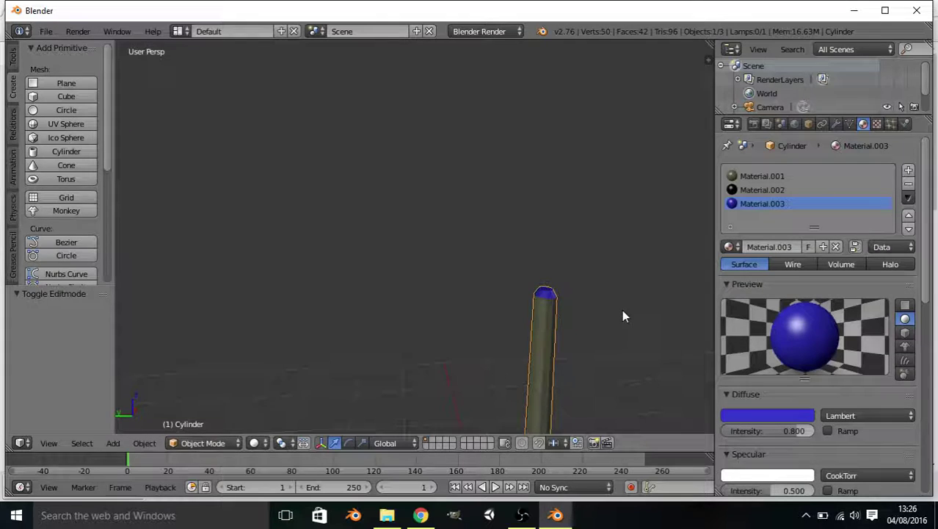
middle_click_drag(622, 309, 627, 287)
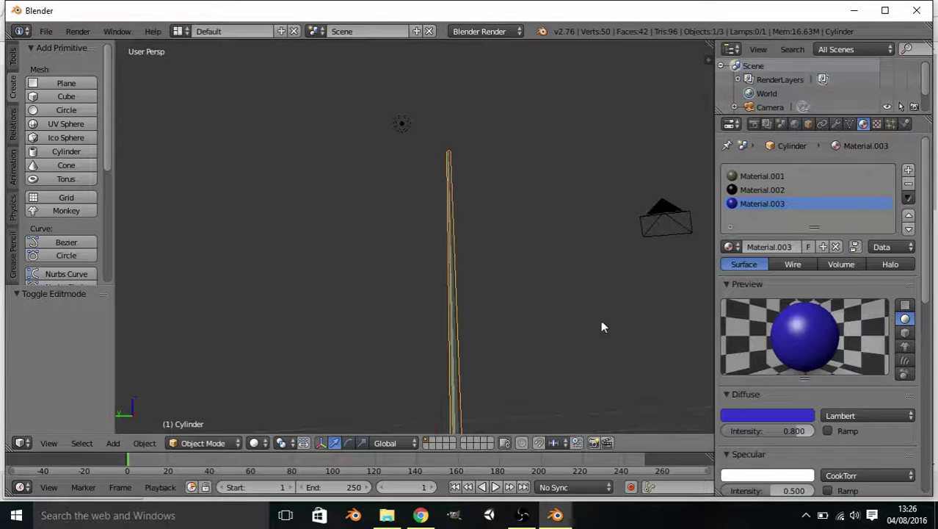
middle_click_drag(602, 324, 585, 341)
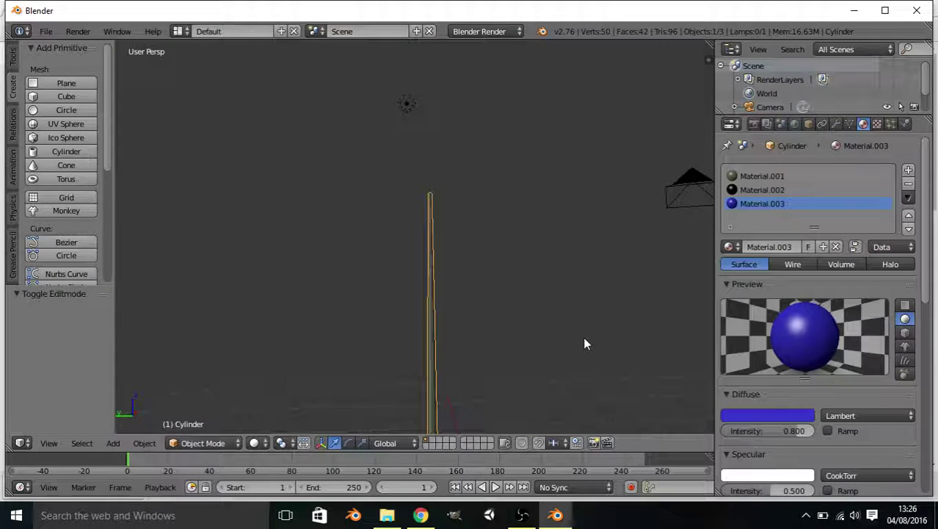